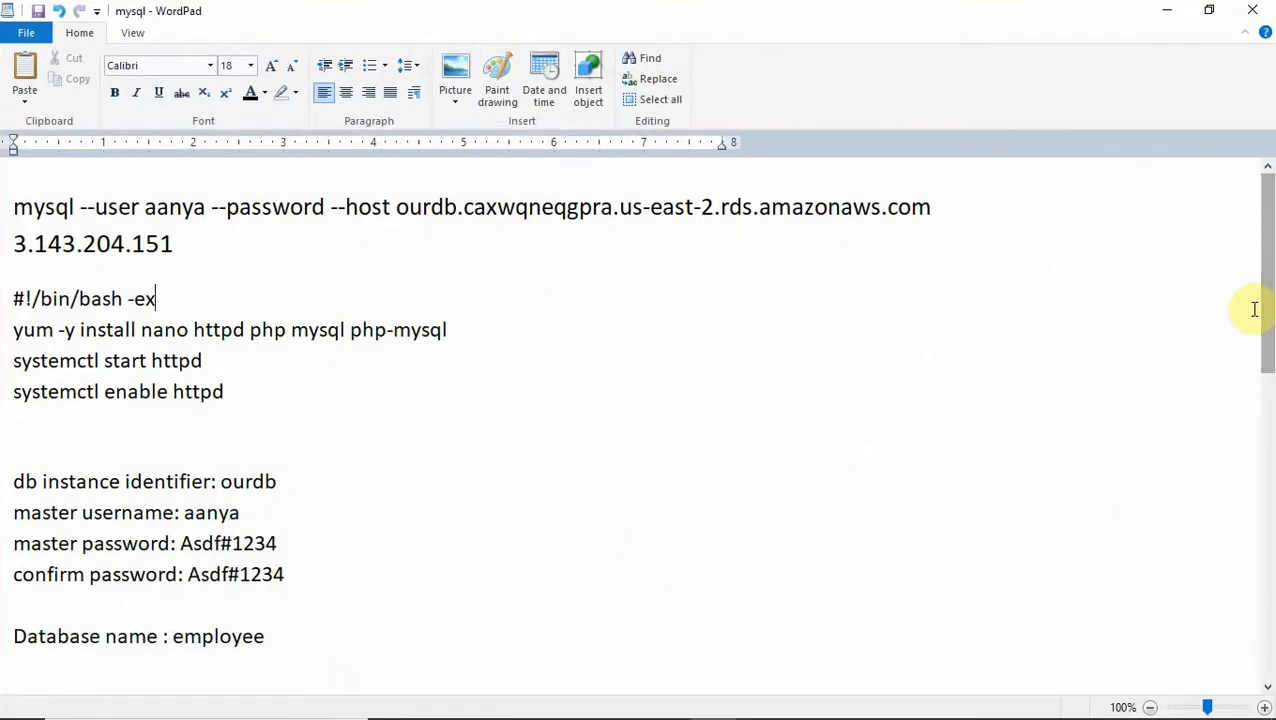
- Review the saved RDS notes in WordPad, highlighting the master username and password lines, then bring up the window switcher
left_click_drag(1267, 318, 1268, 412)
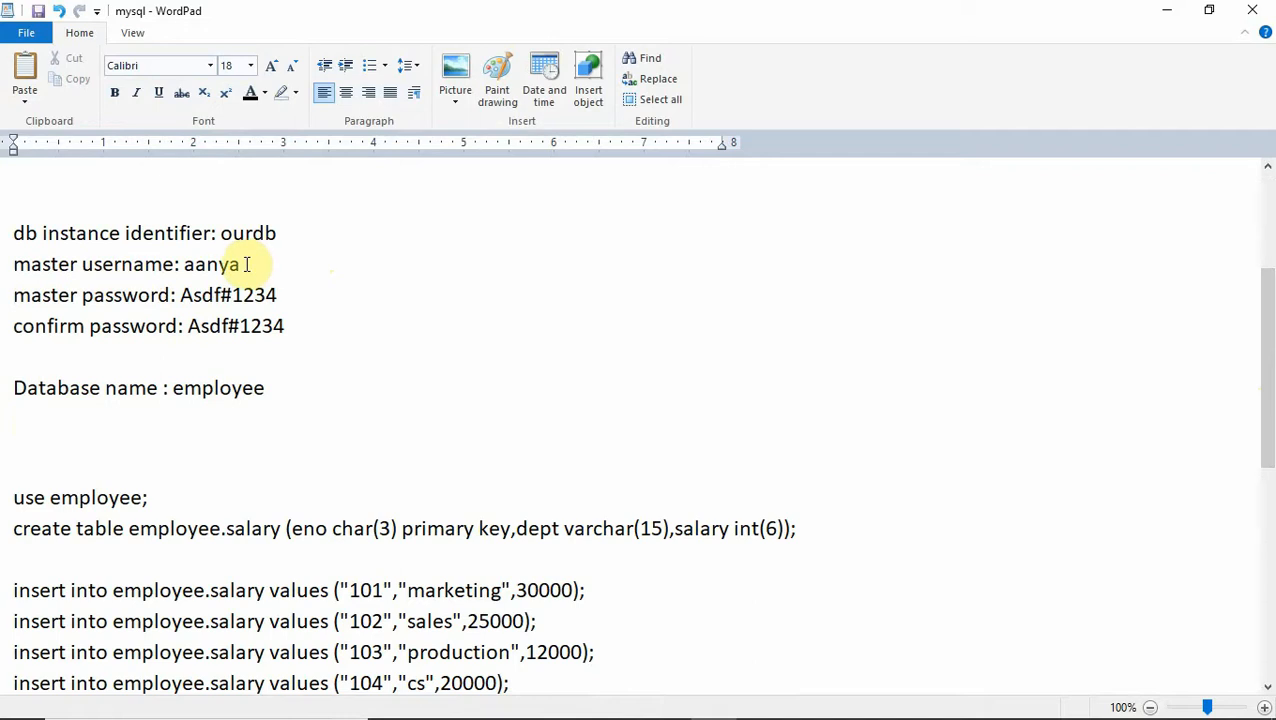
left_click_drag(244, 264, 185, 265)
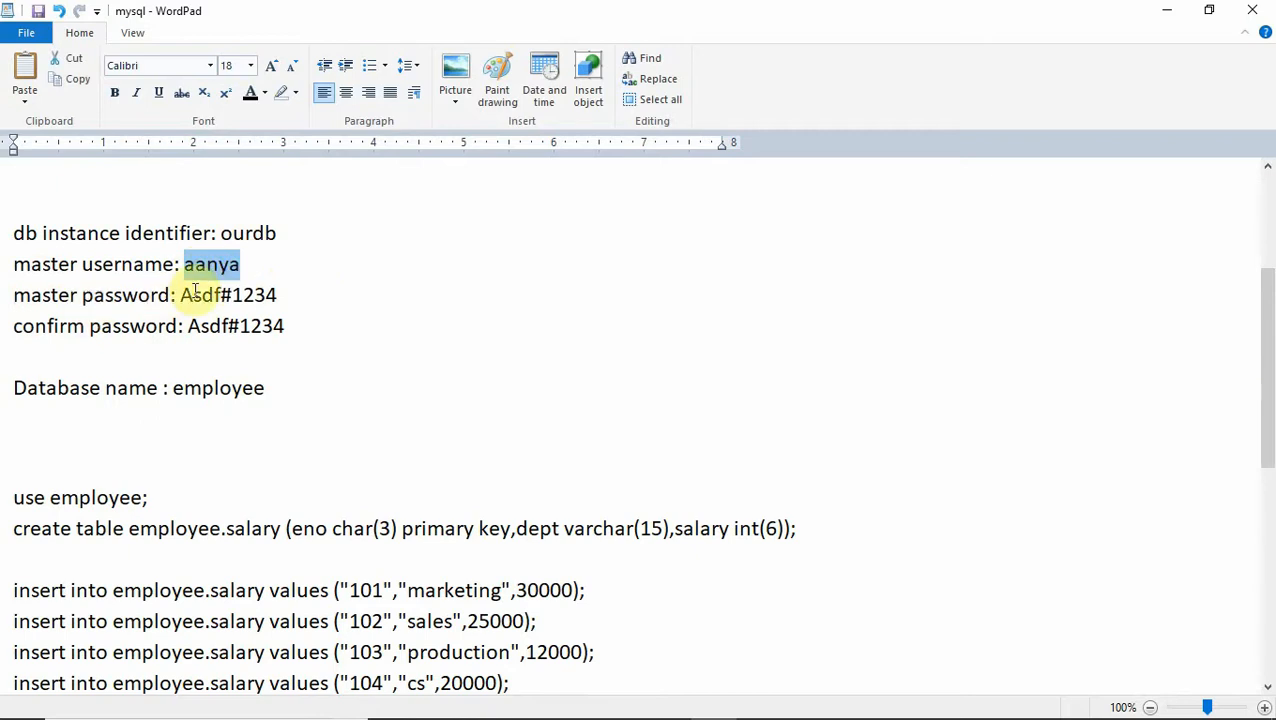
left_click_drag(181, 295, 277, 295)
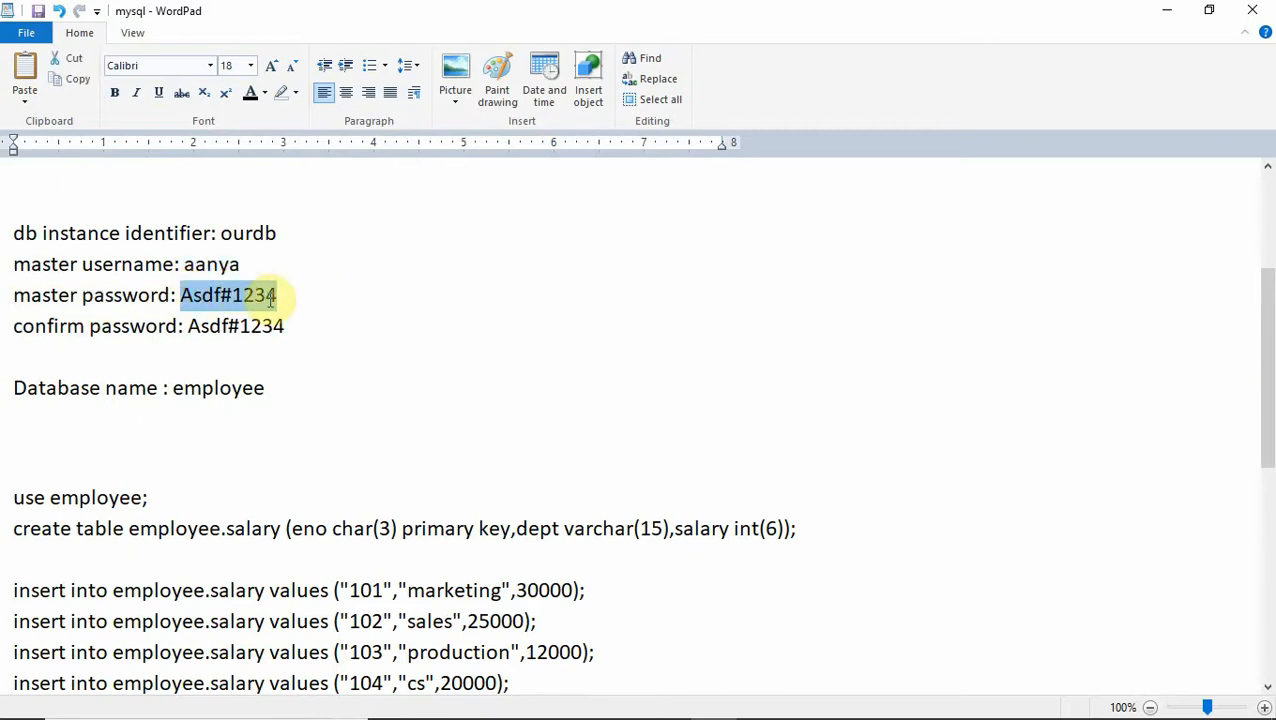
left_click(360, 354)
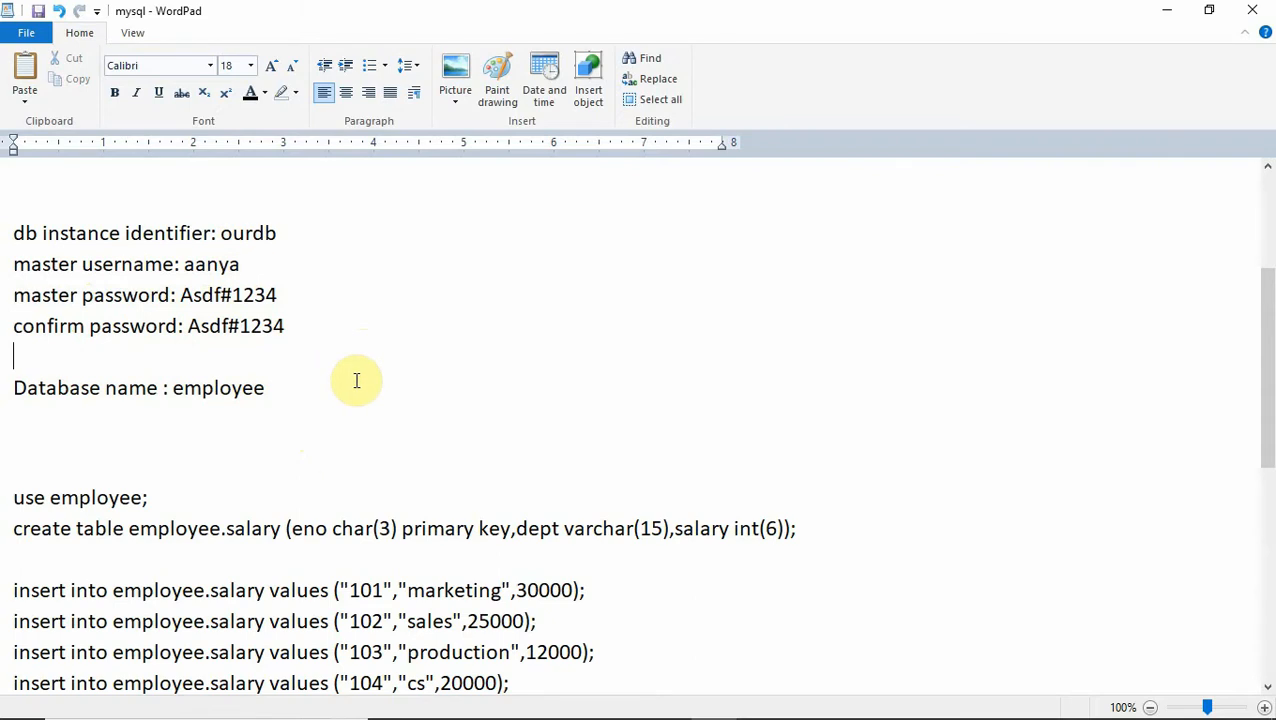
key("alt+Tab")
key("Tab")
key("Tab")
key("Tab")
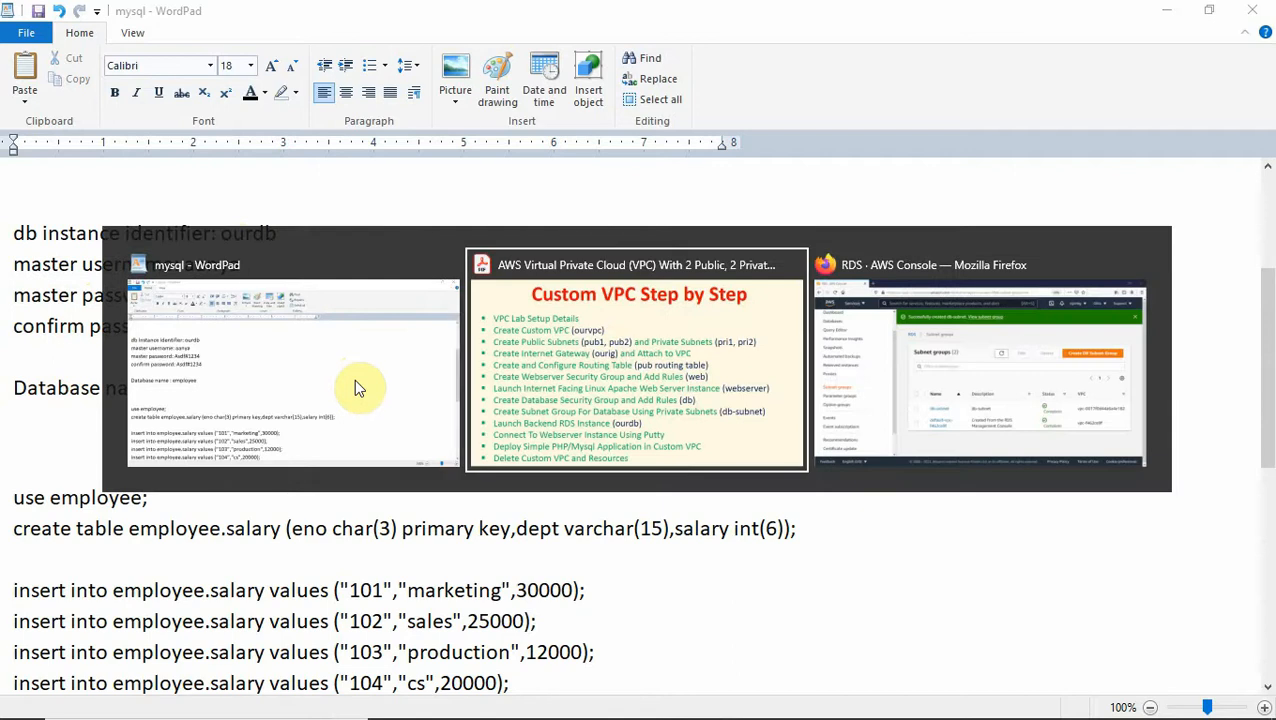
- In the RDS console, dismiss the Aurora and db-subnet banners and start a new database from Databases
key("Tab")
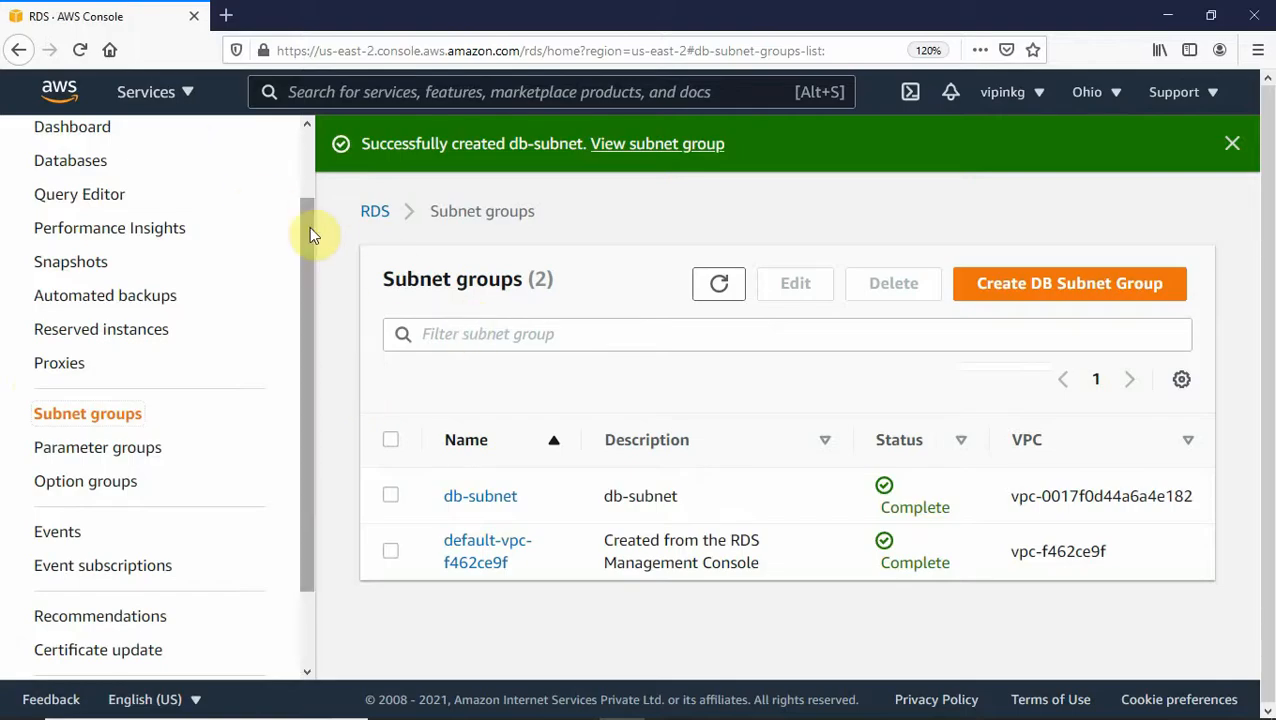
left_click_drag(309, 226, 305, 142)
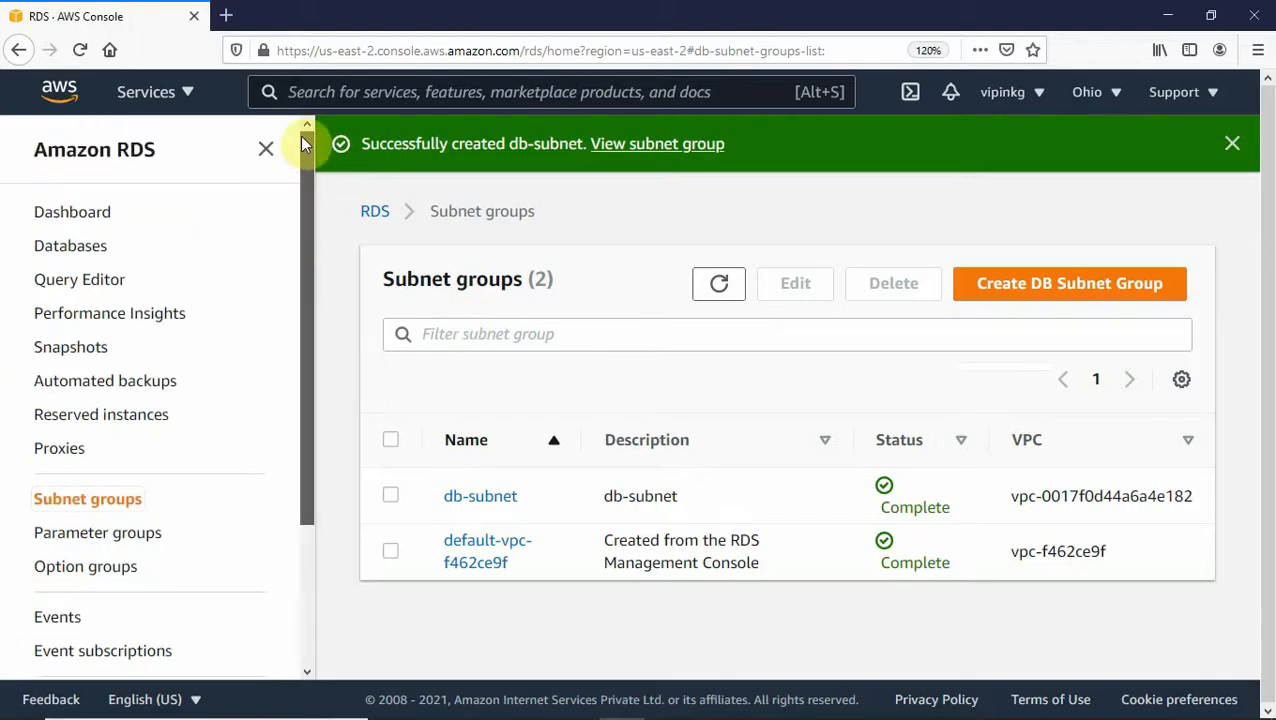
left_click(75, 218)
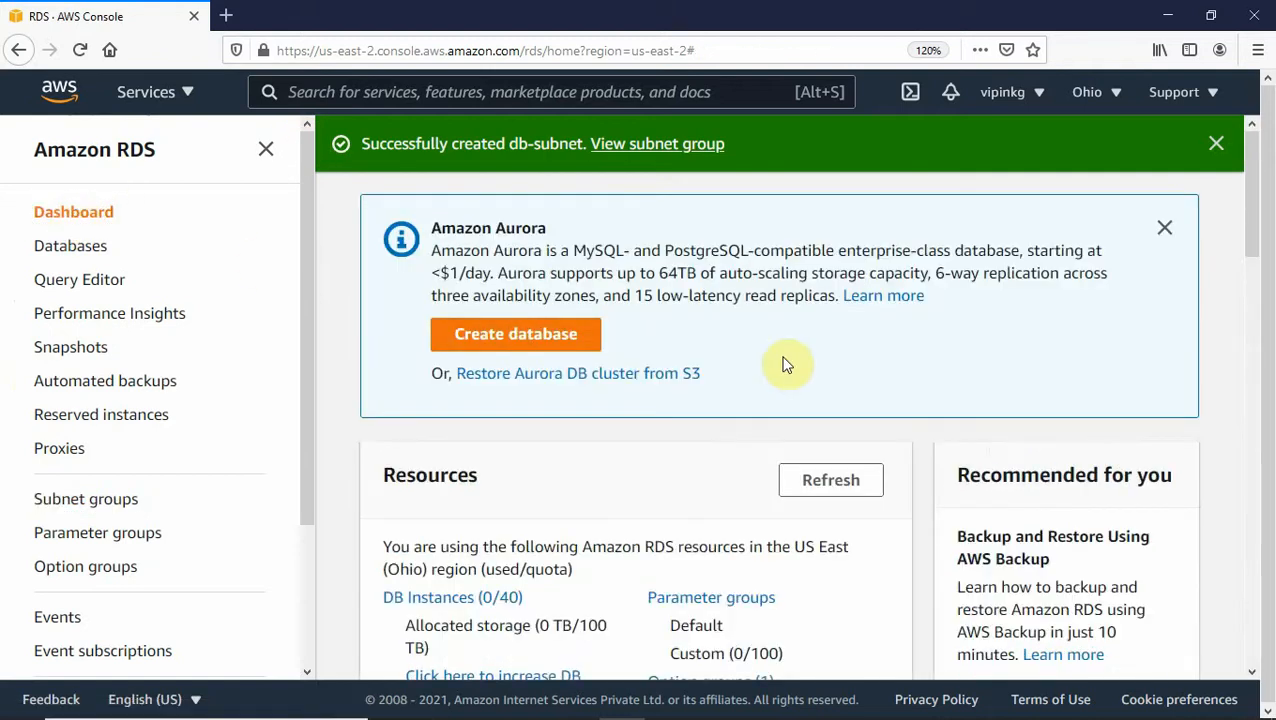
left_click(1166, 228)
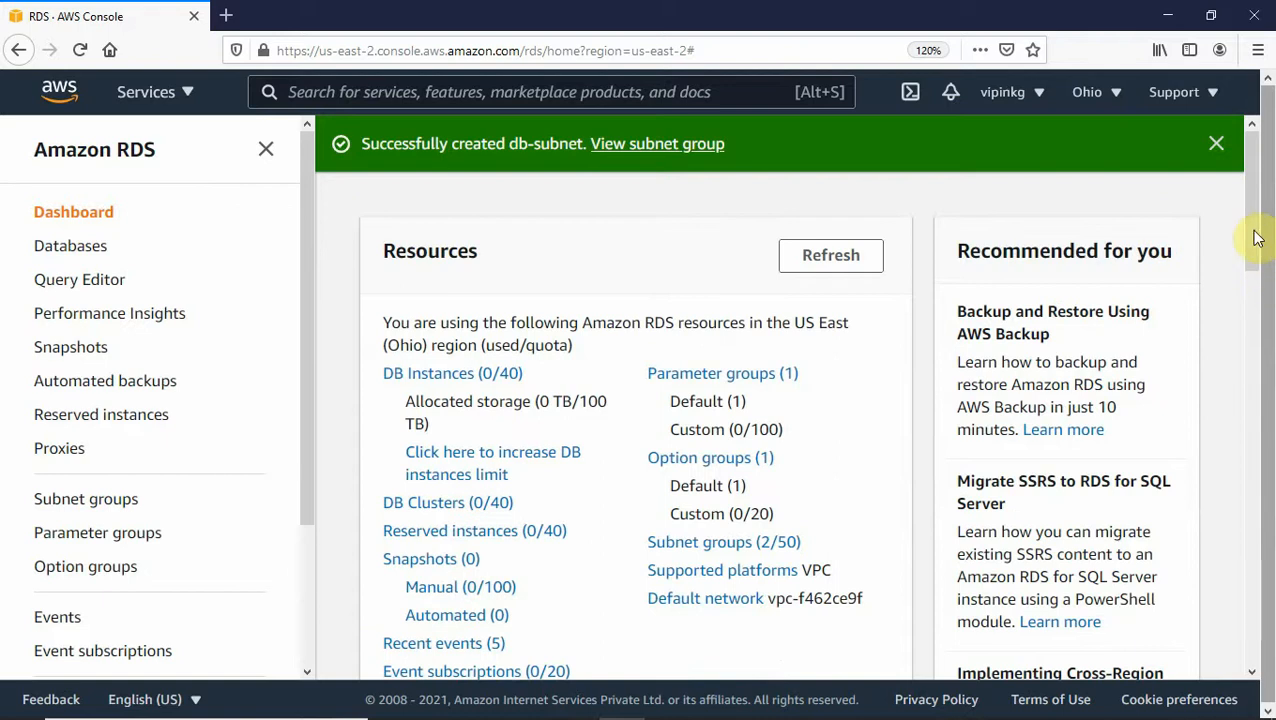
left_click(1218, 144)
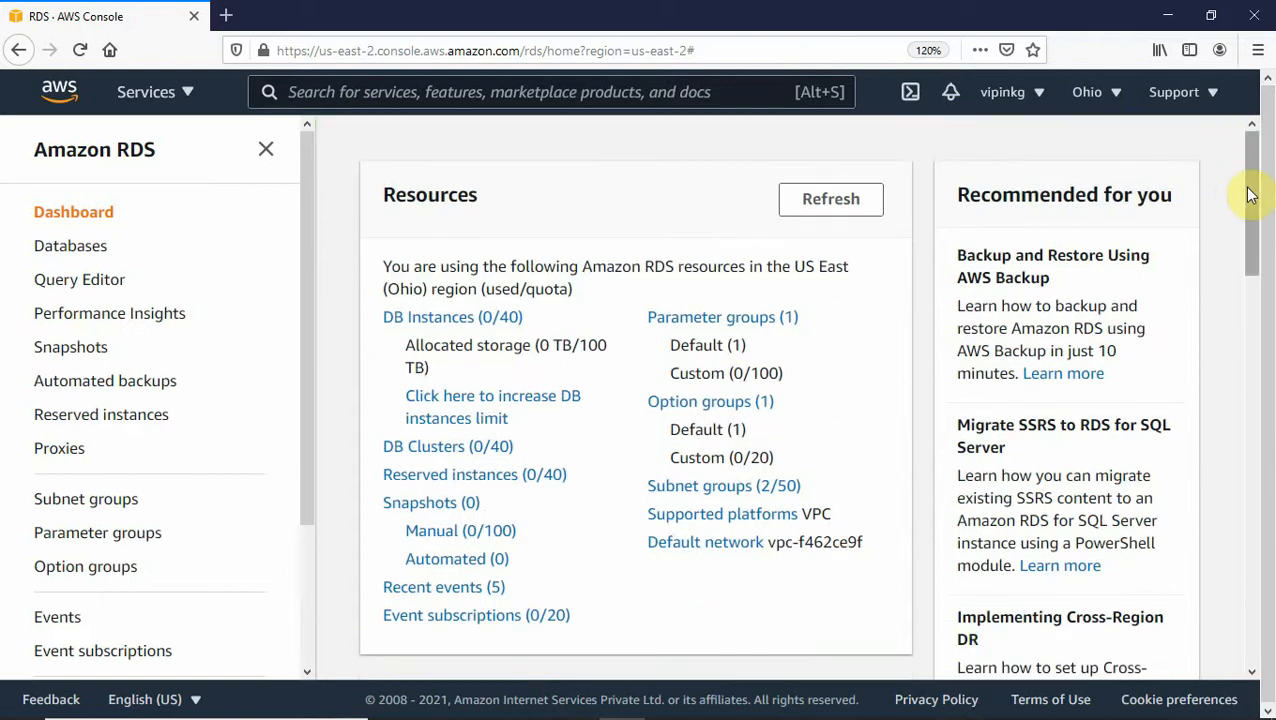
left_click(90, 247)
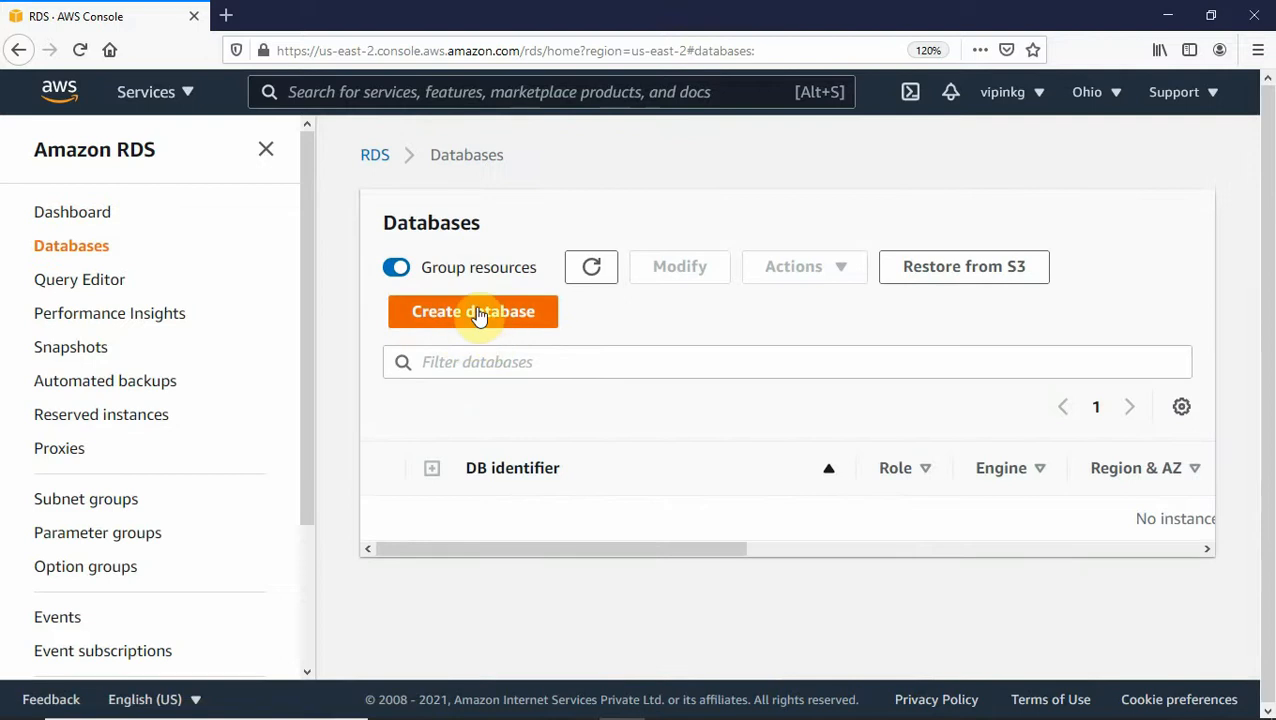
left_click(478, 313)
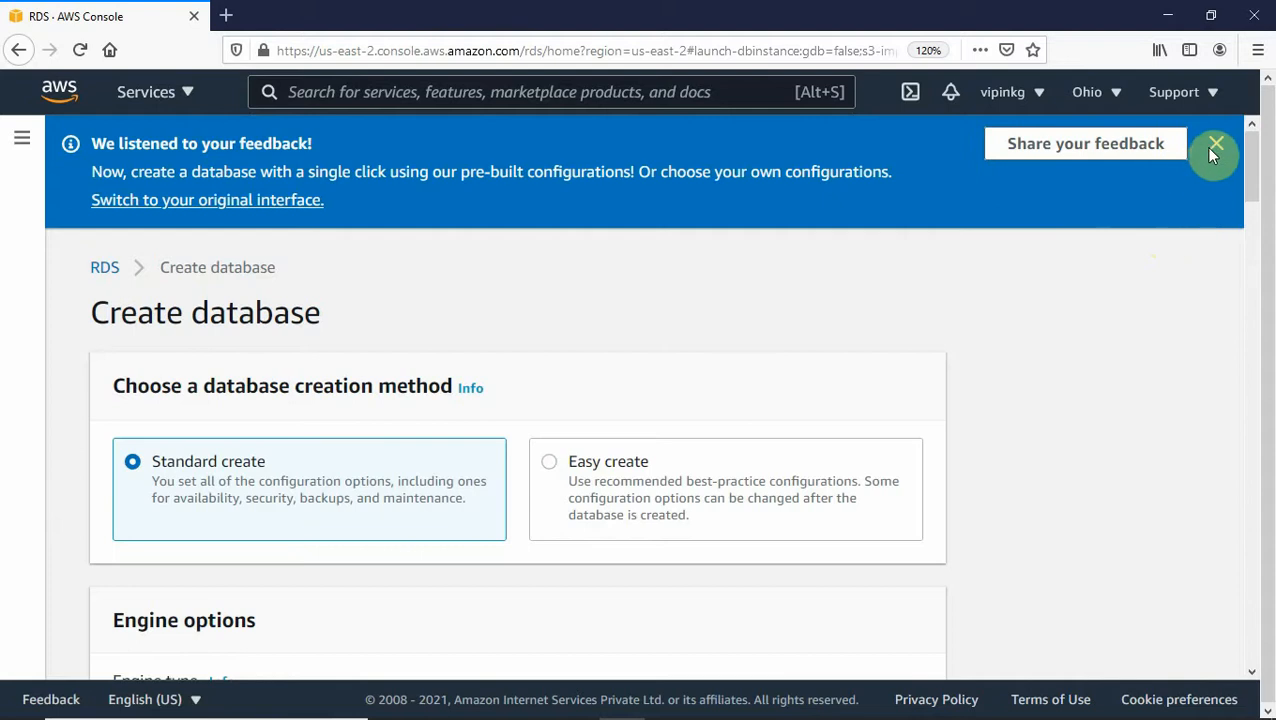
- Dismiss the feedback banner and choose the MySQL engine at version MySQL 5.7.33
left_click(1212, 147)
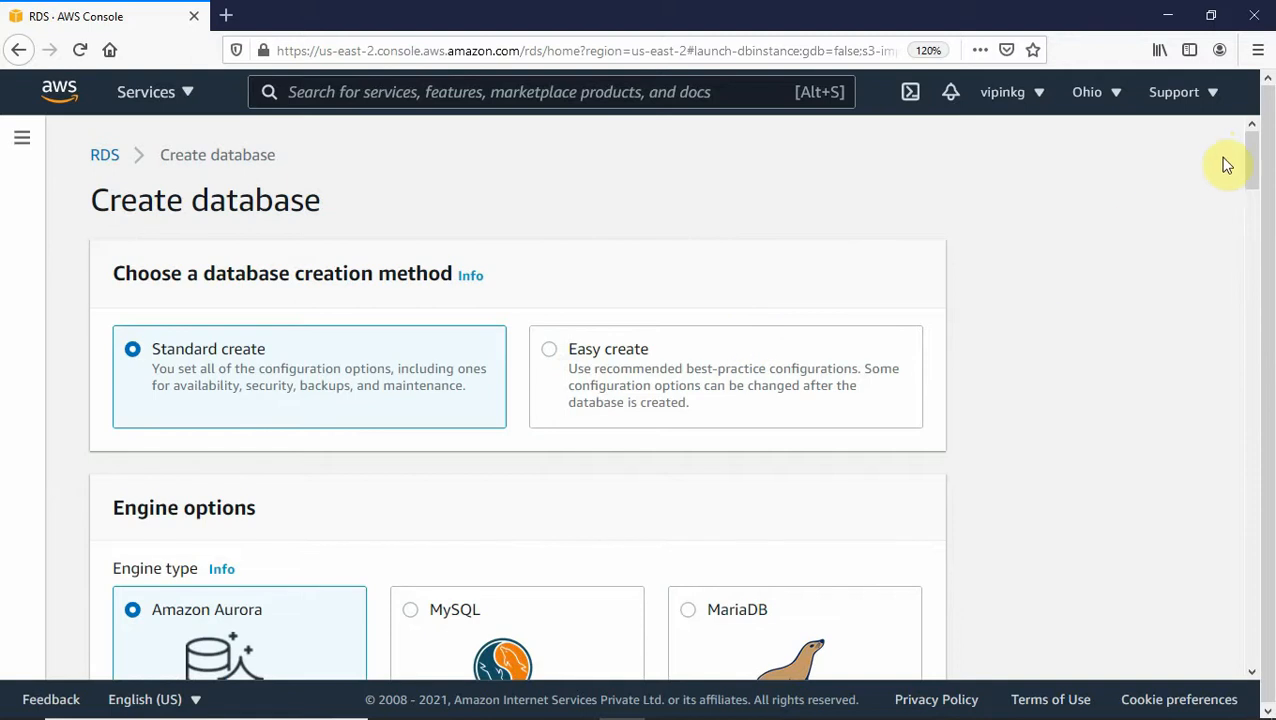
left_click_drag(1253, 166, 1247, 198)
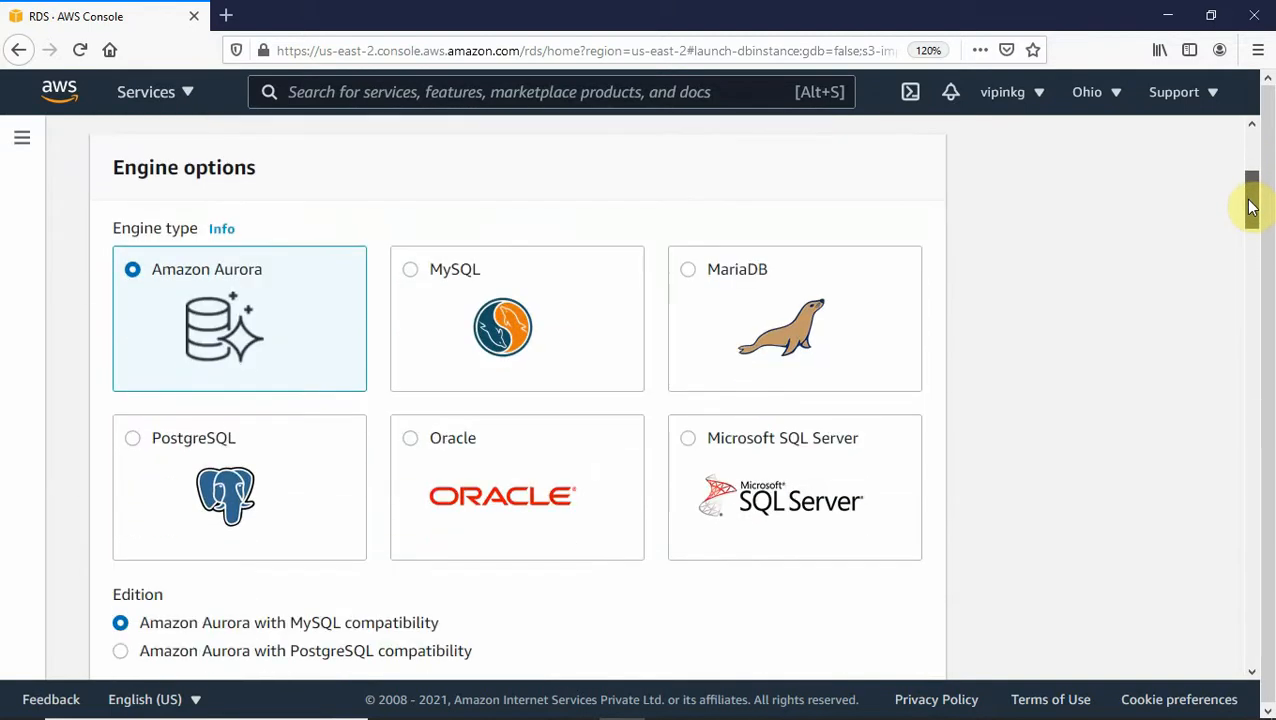
left_click(411, 276)
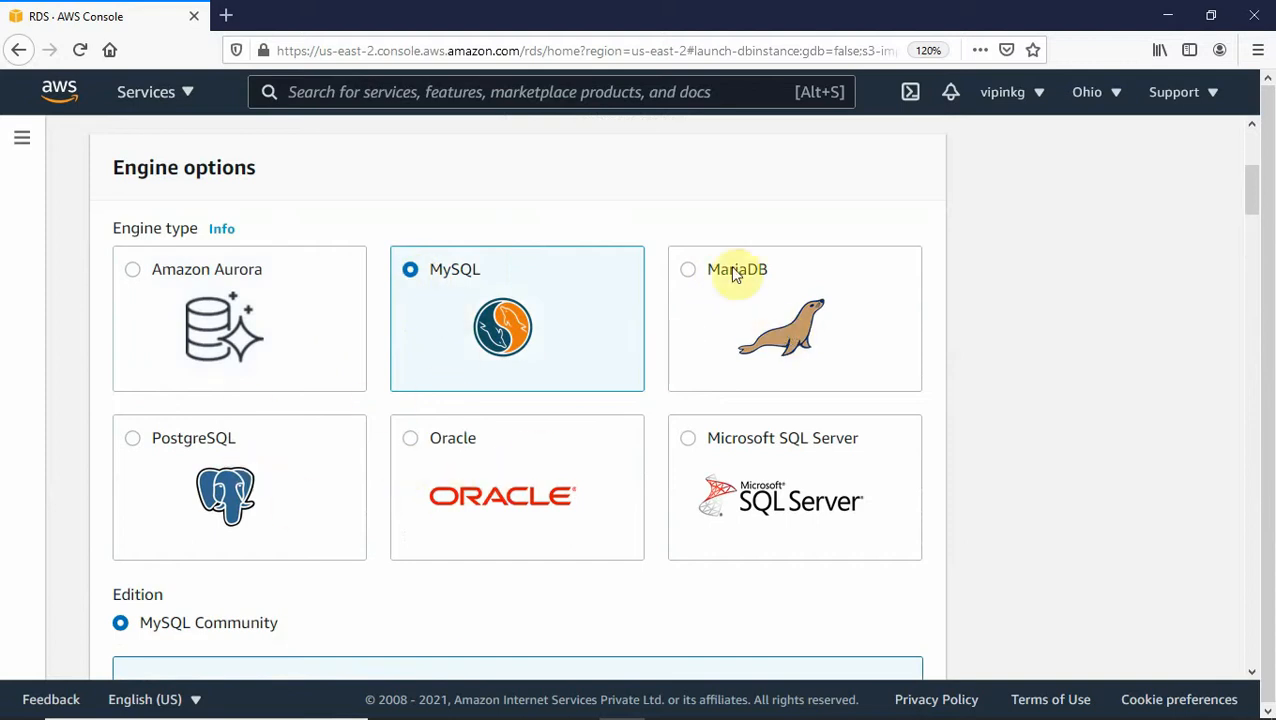
left_click_drag(1247, 199, 1245, 233)
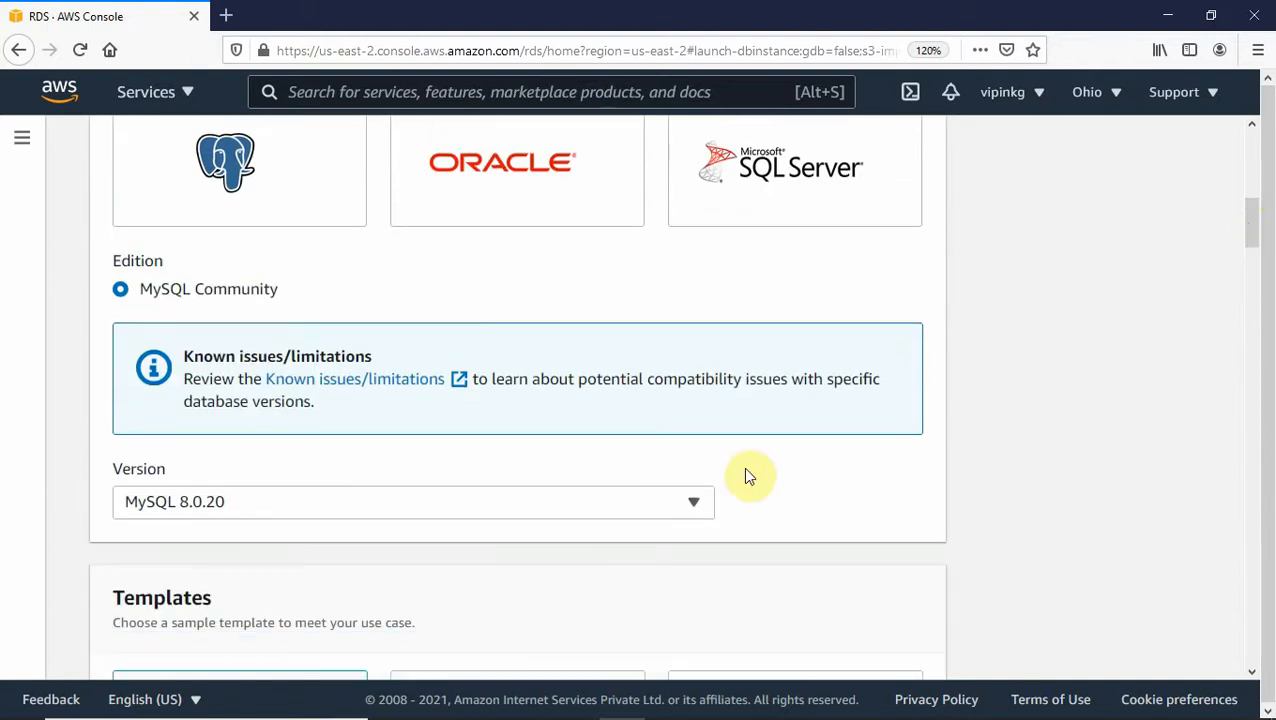
left_click(694, 503)
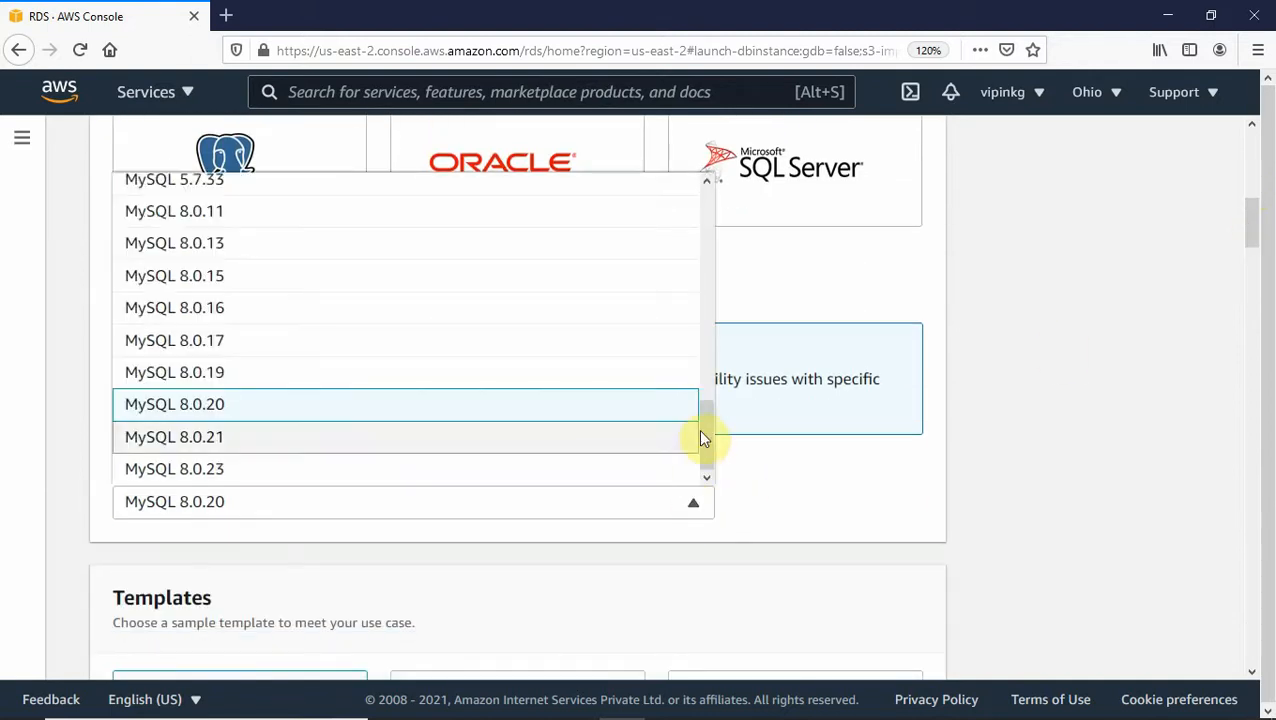
left_click_drag(700, 437, 709, 378)
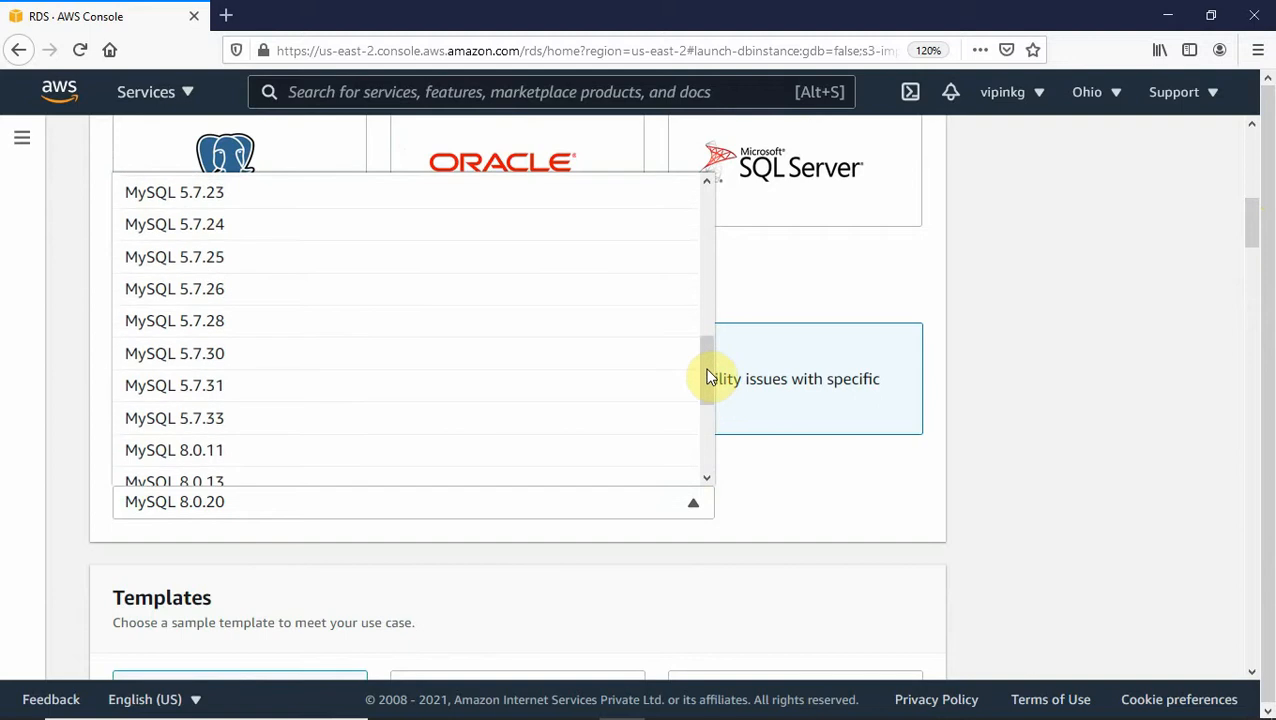
left_click(160, 433)
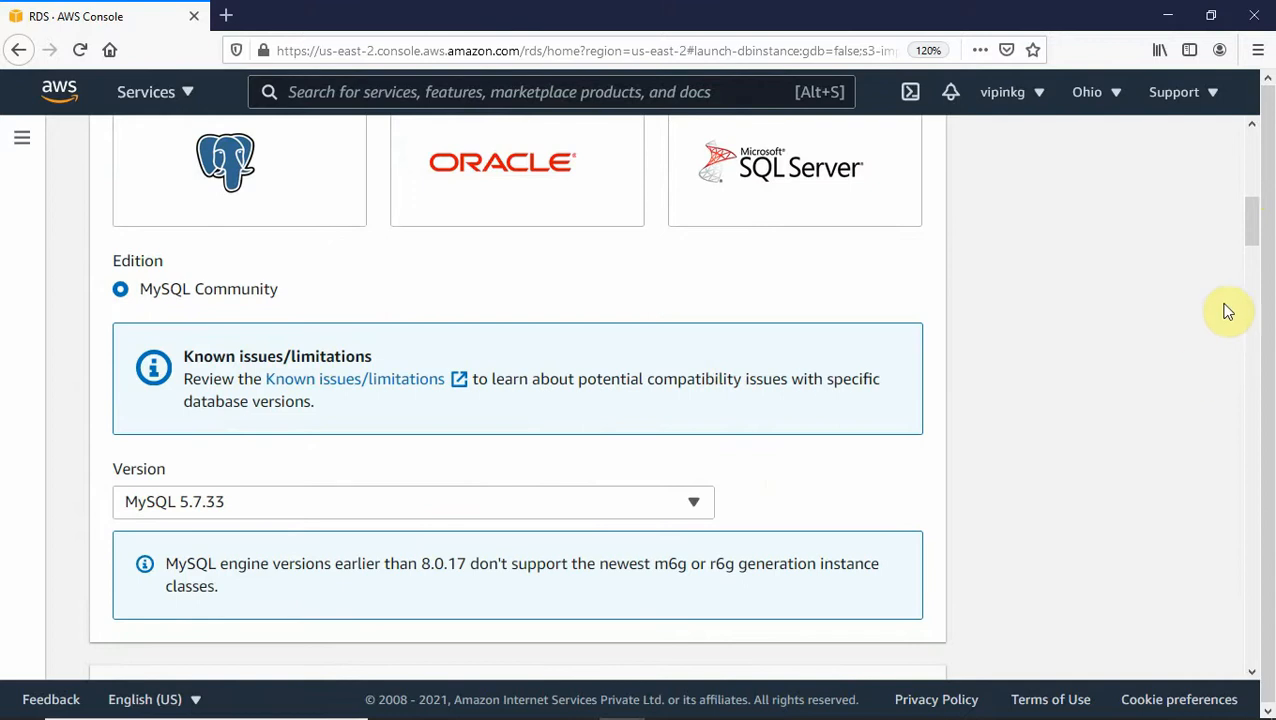
left_click_drag(1254, 233, 1248, 288)
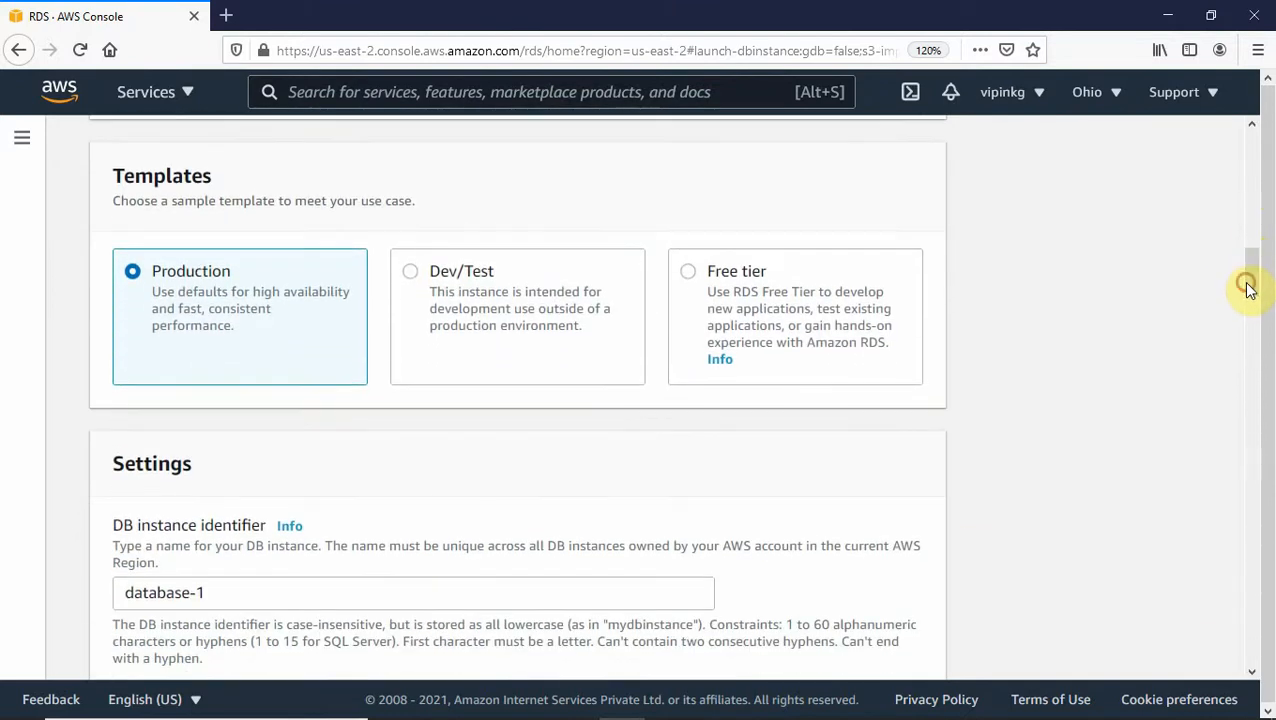
- Pick the Free tier template and change the DB instance identifier from database-1 to ourdb
left_click(690, 273)
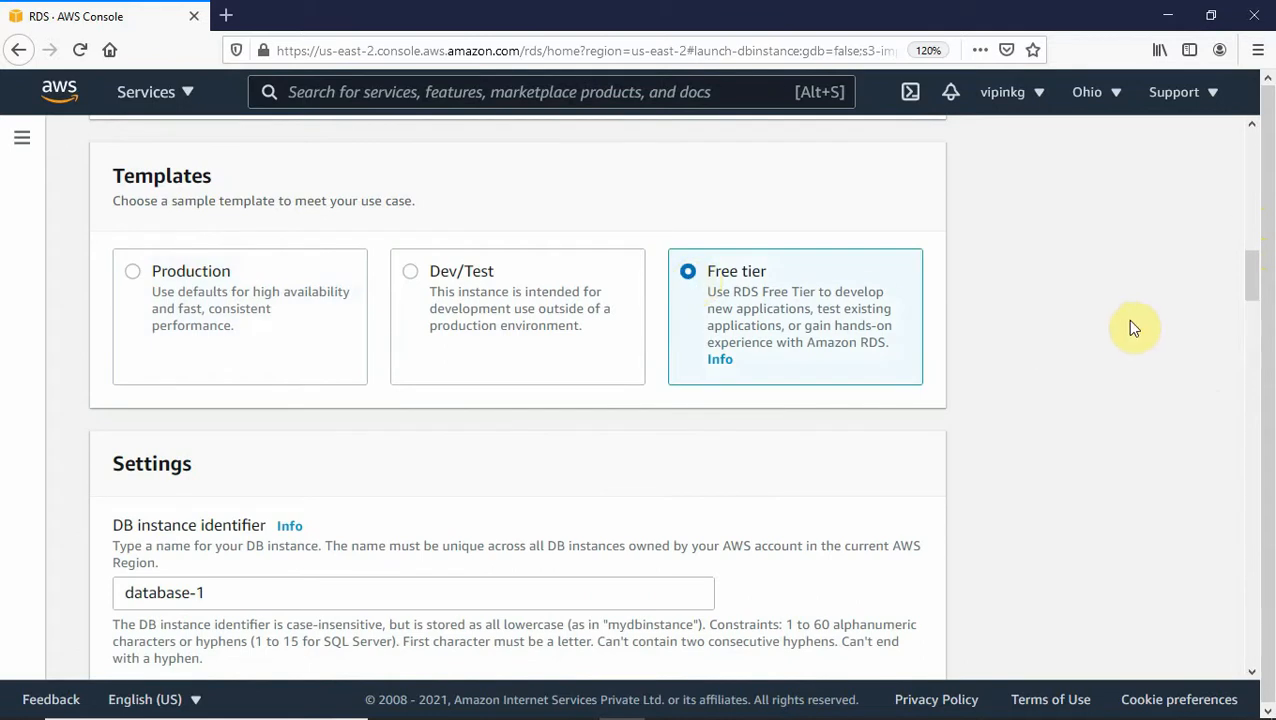
left_click_drag(1251, 268, 1251, 300)
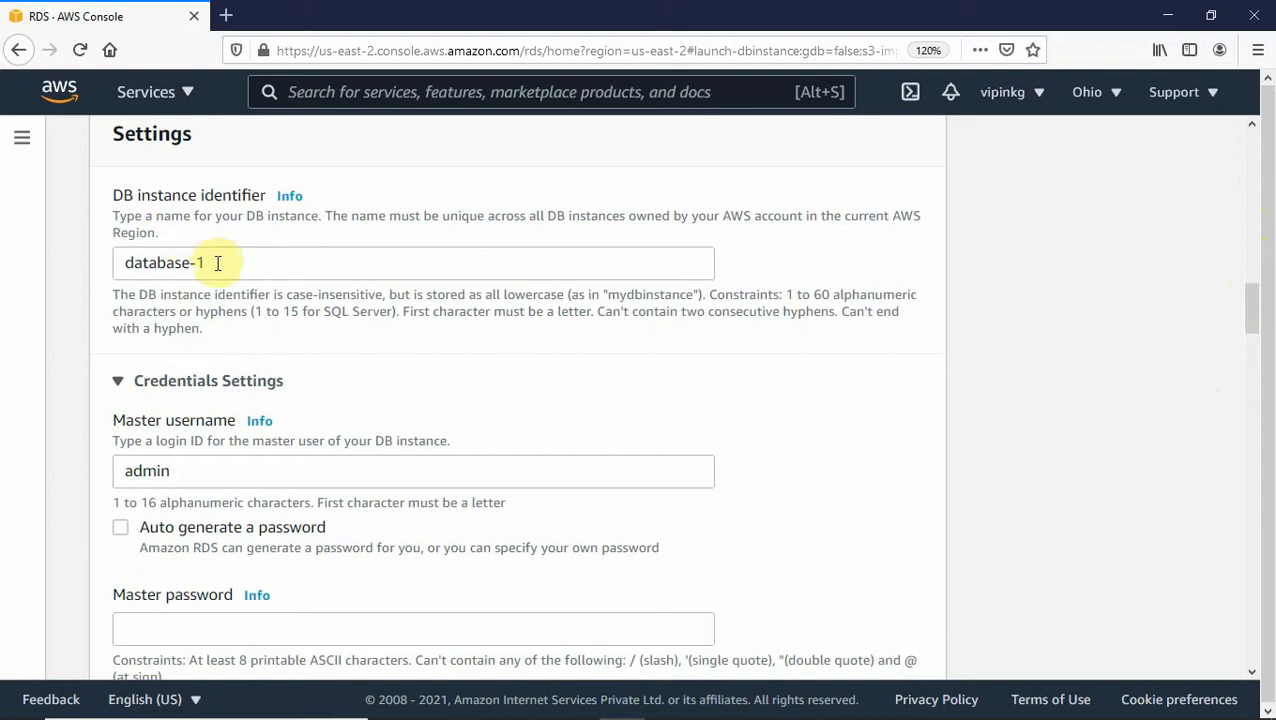
left_click_drag(217, 263, 94, 261)
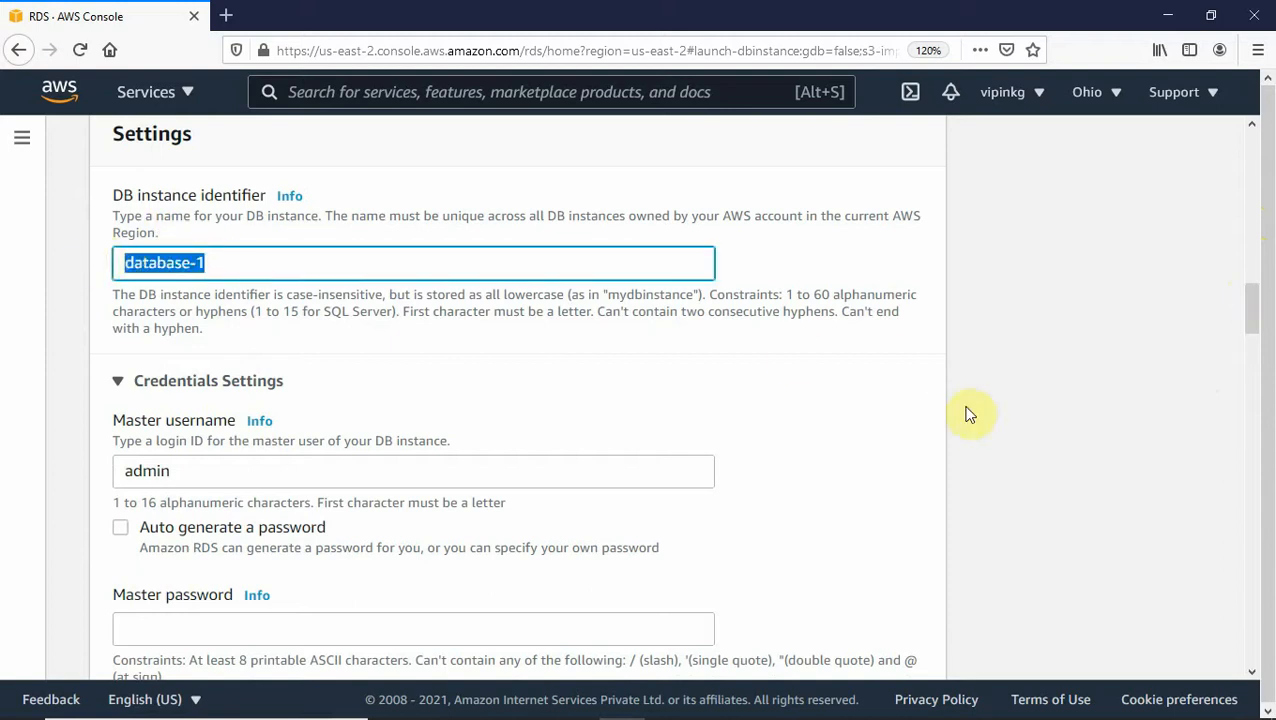
key("ctrl+plus")
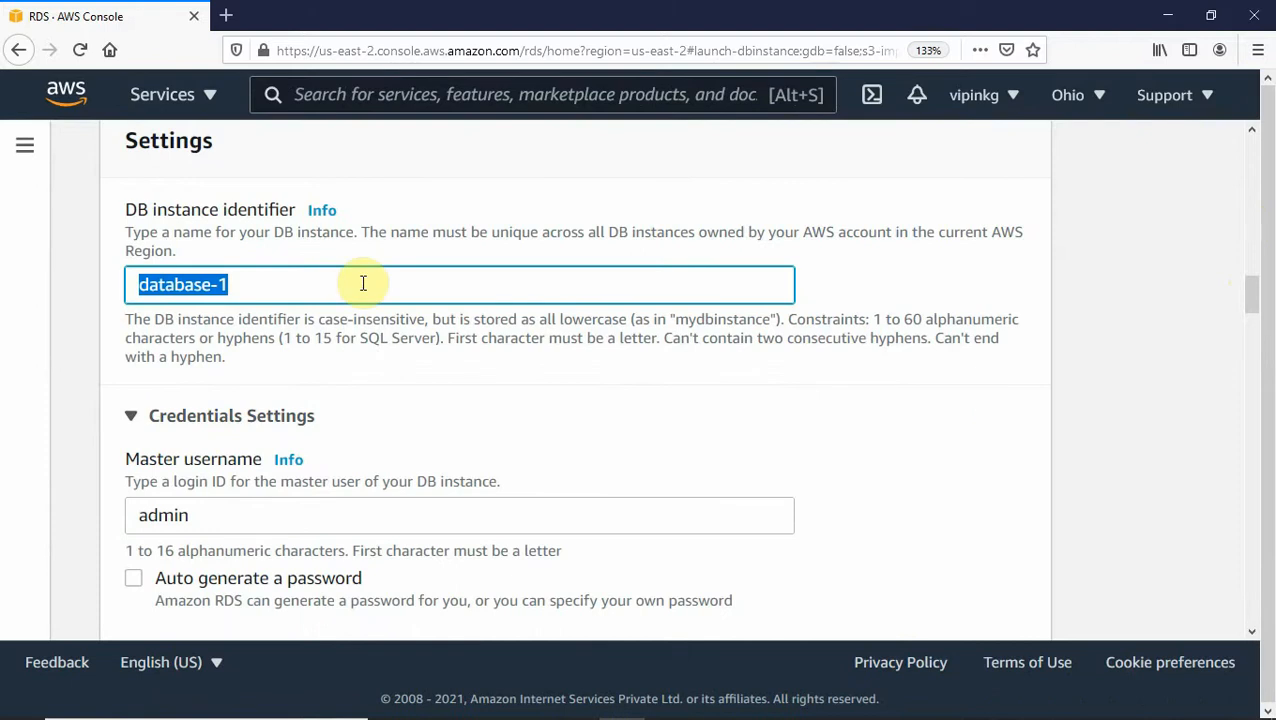
type("ourdb")
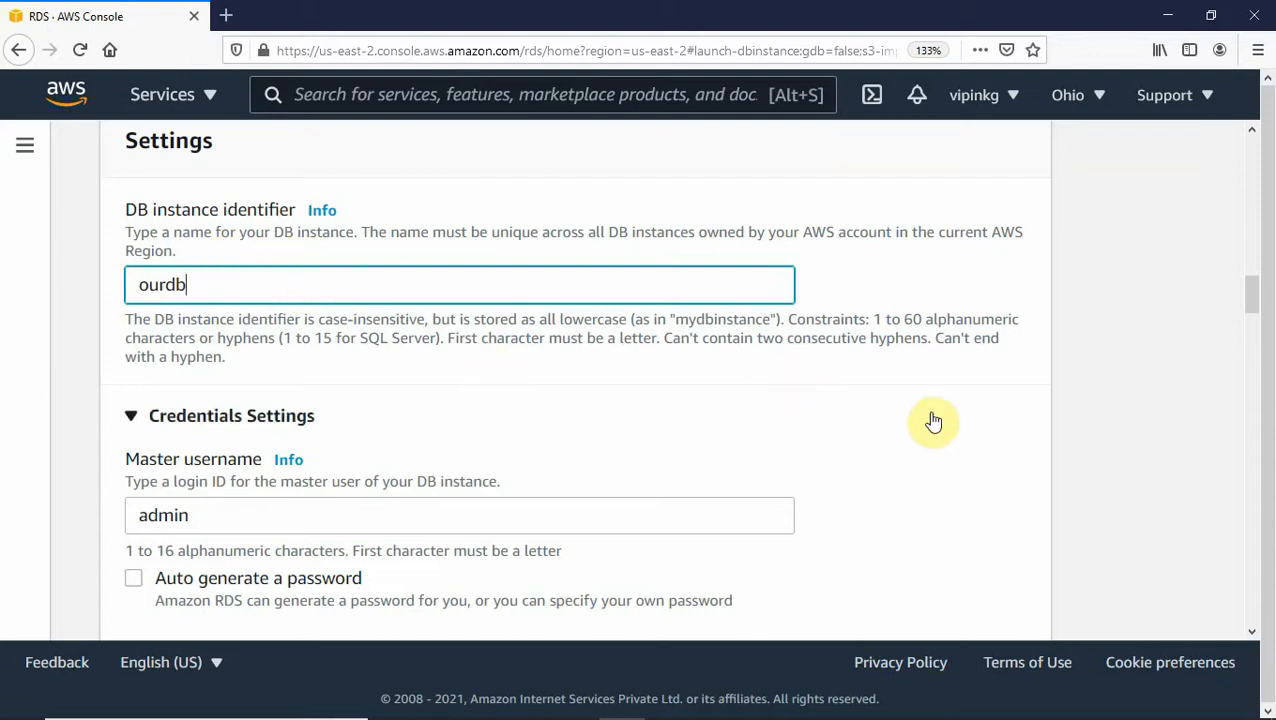
scroll(1245, 300, "down", 3)
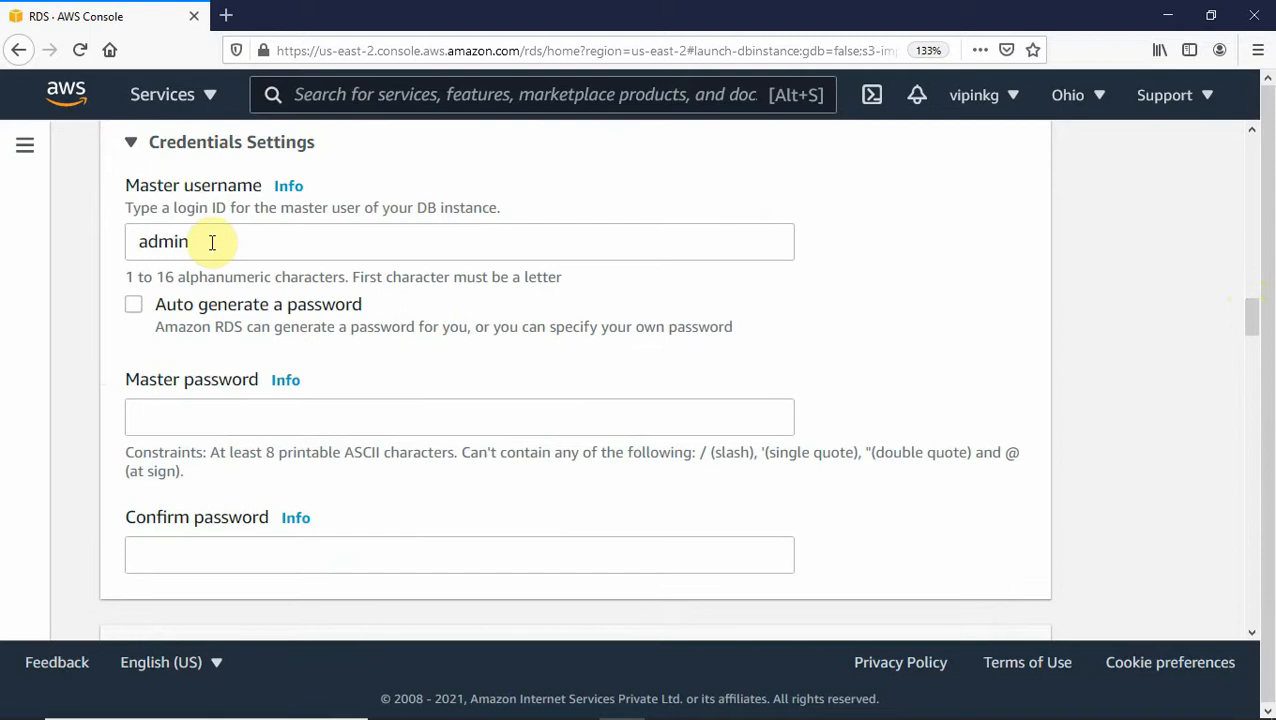
- Replace the admin master username with a custom login and enter the master password twice
left_click(217, 237)
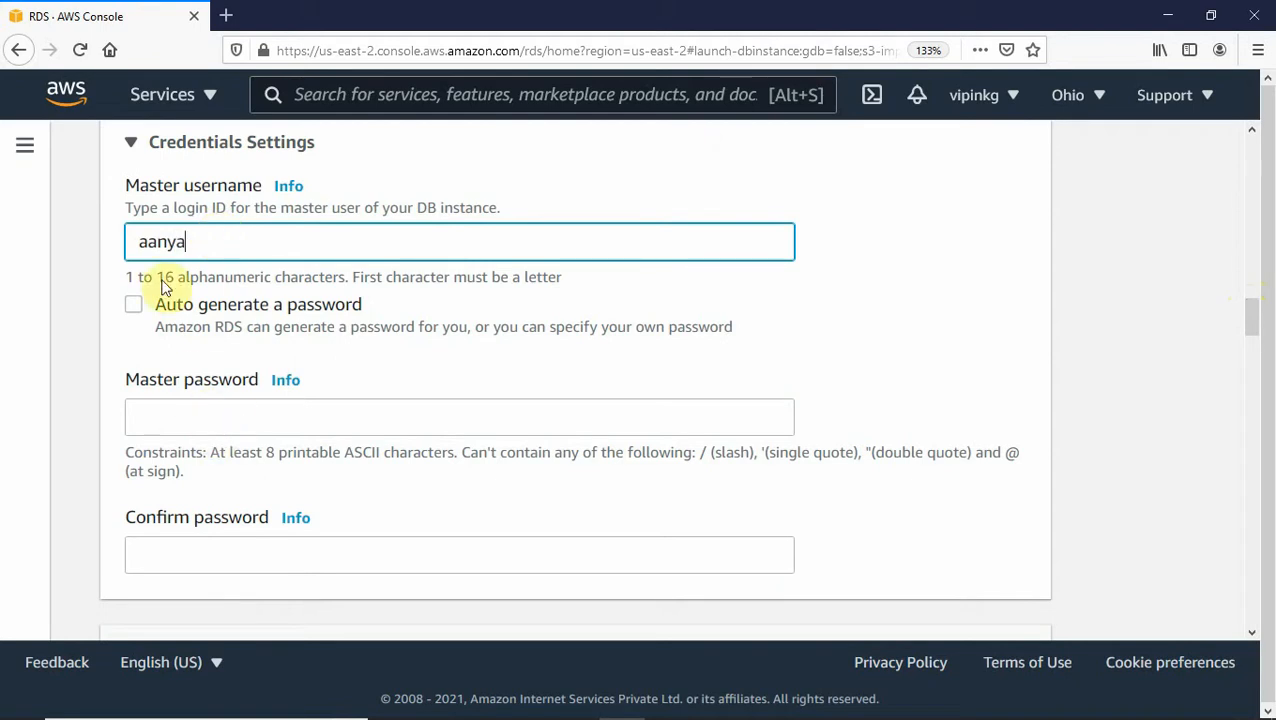
left_click(198, 415)
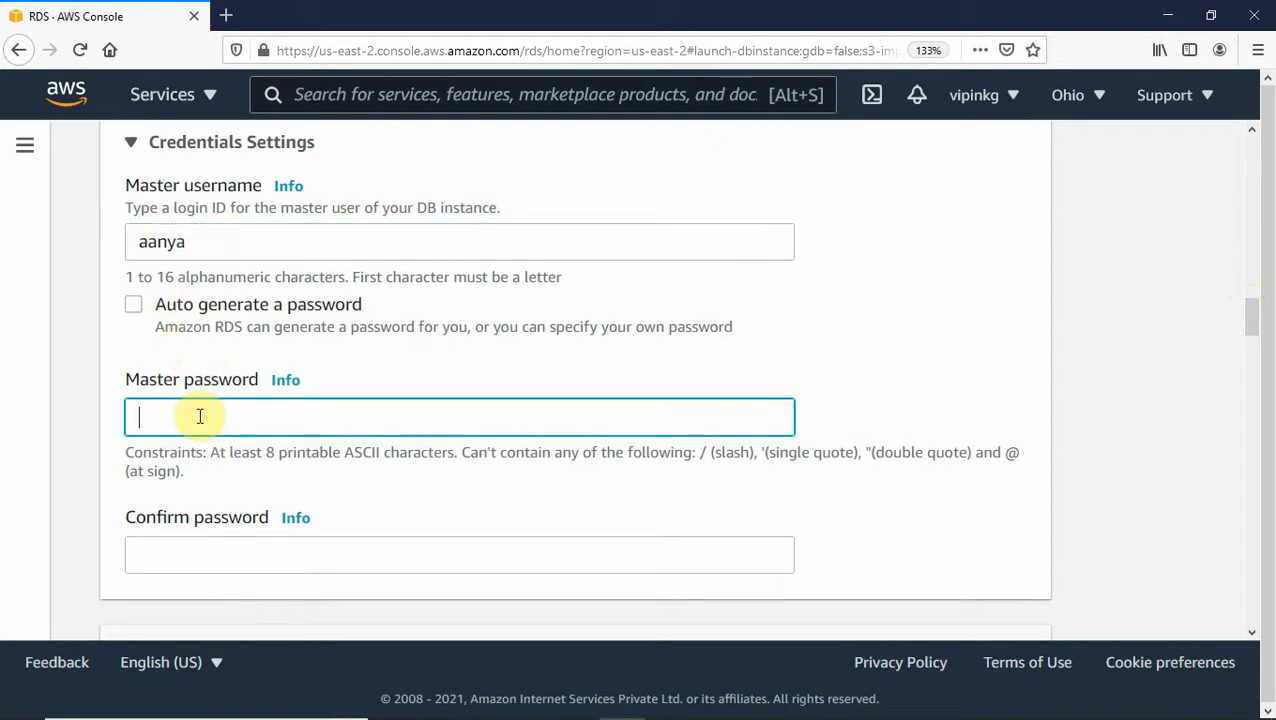
type("a")
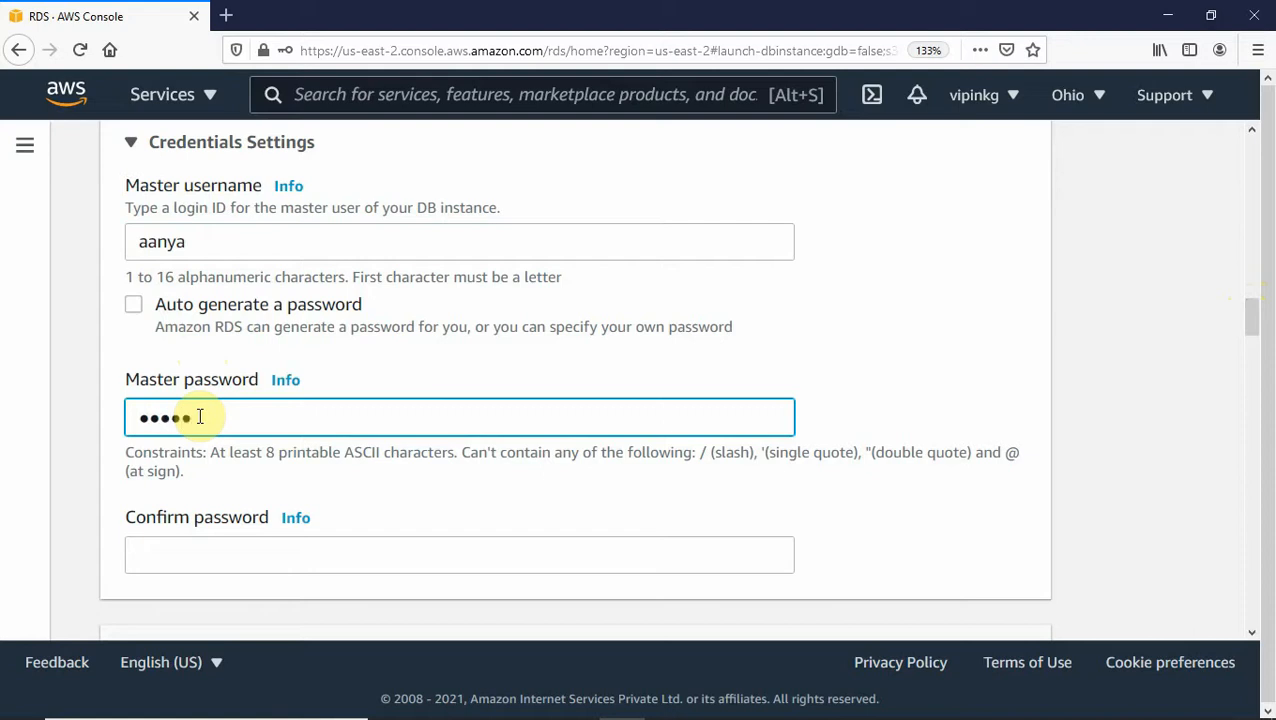
left_click(140, 555)
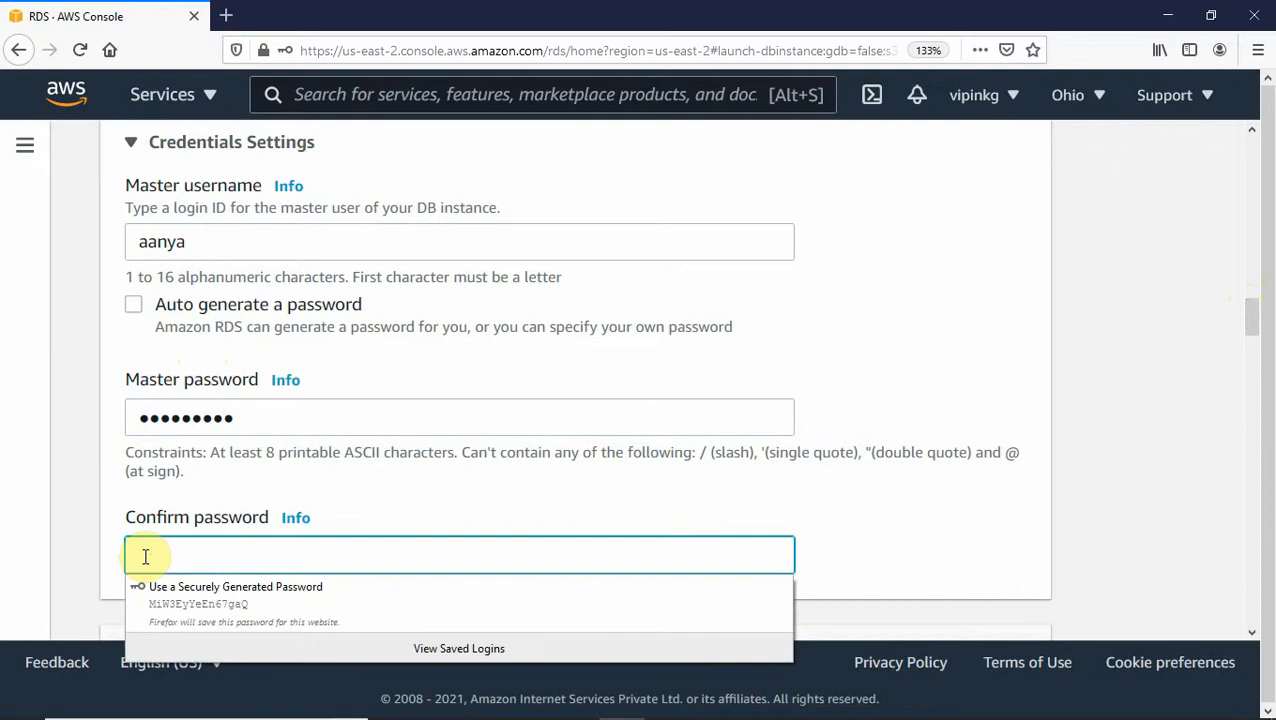
type("aa")
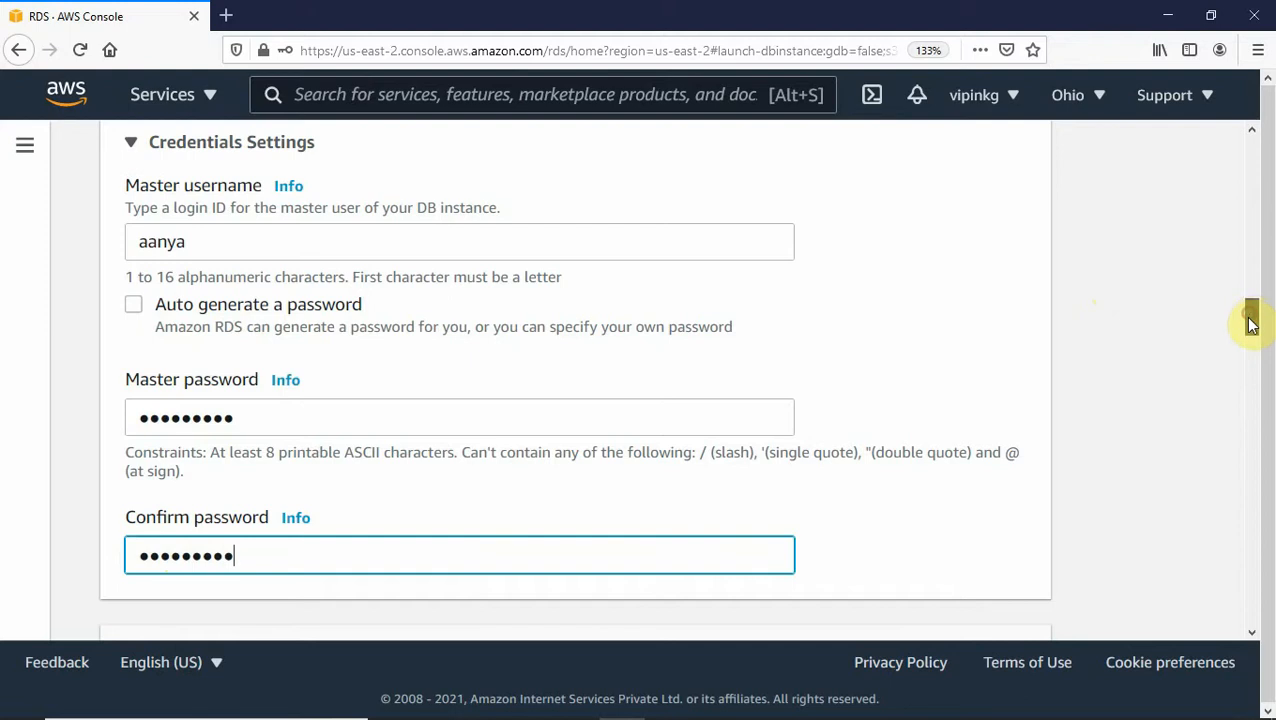
left_click_drag(1250, 320, 1249, 358)
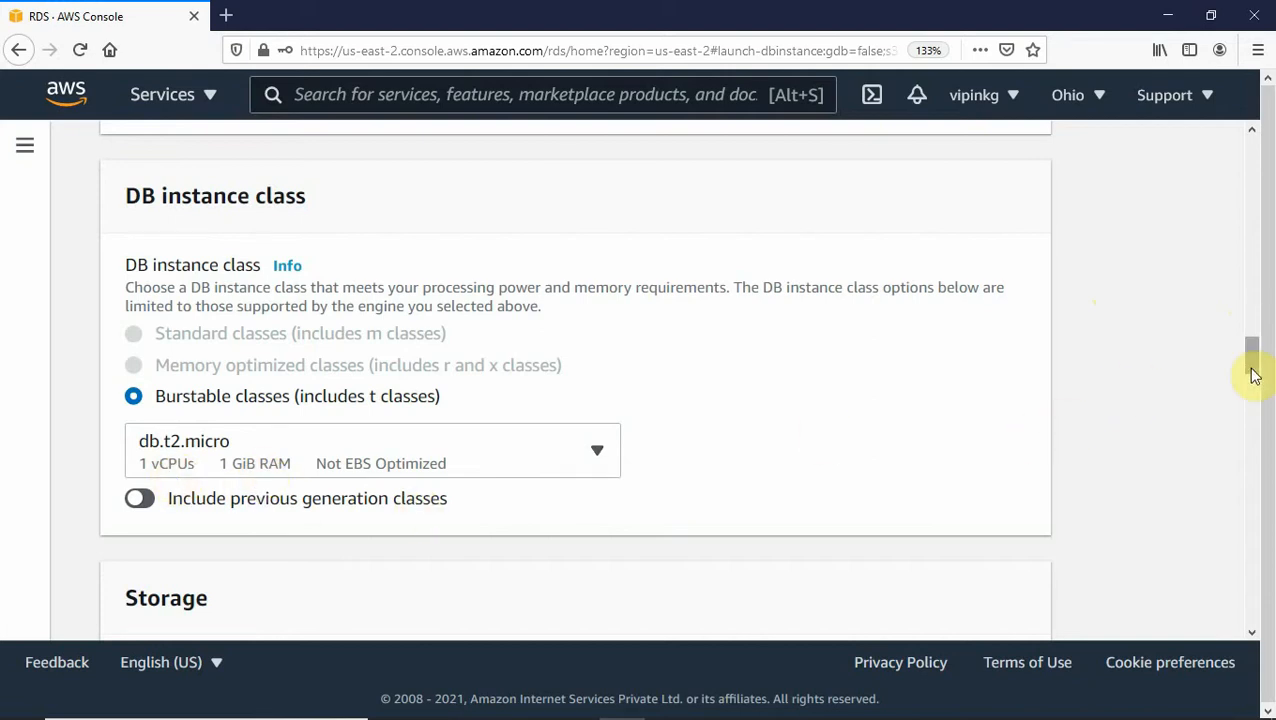
left_click_drag(1253, 370, 1249, 413)
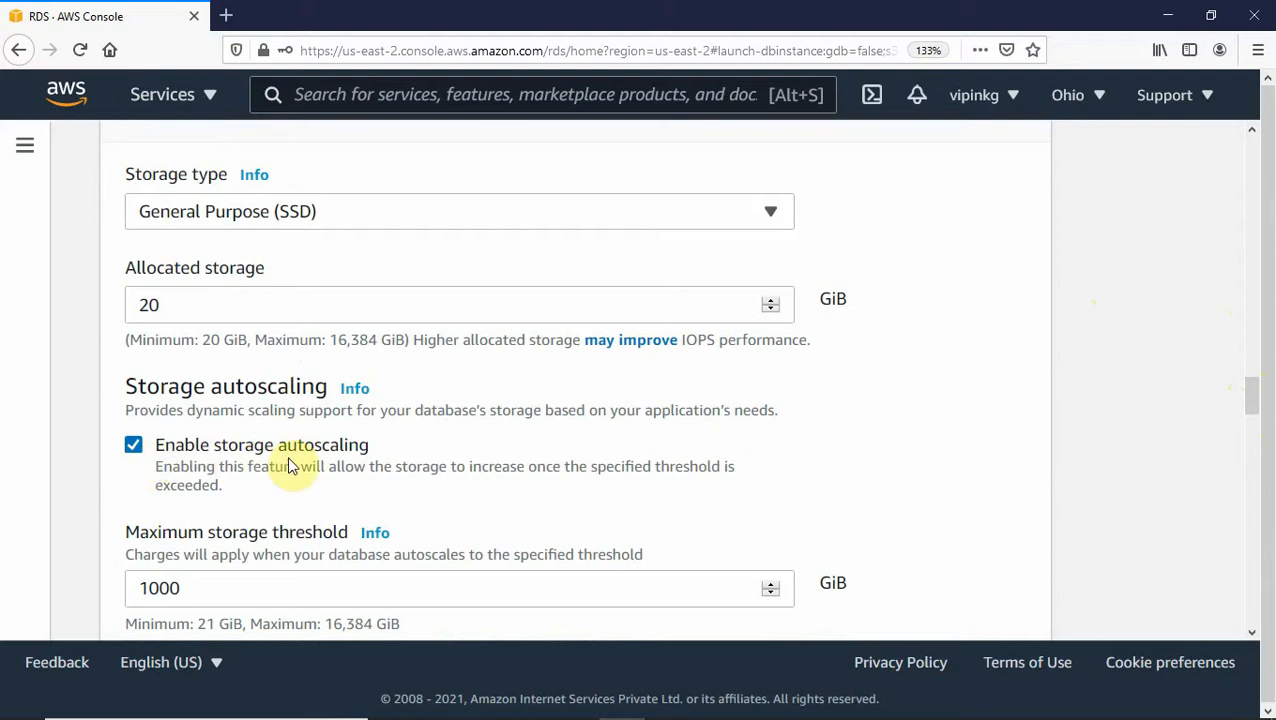
- Uncheck Enable storage autoscaling so storage stays fixed at 20 GiB
left_click(134, 448)
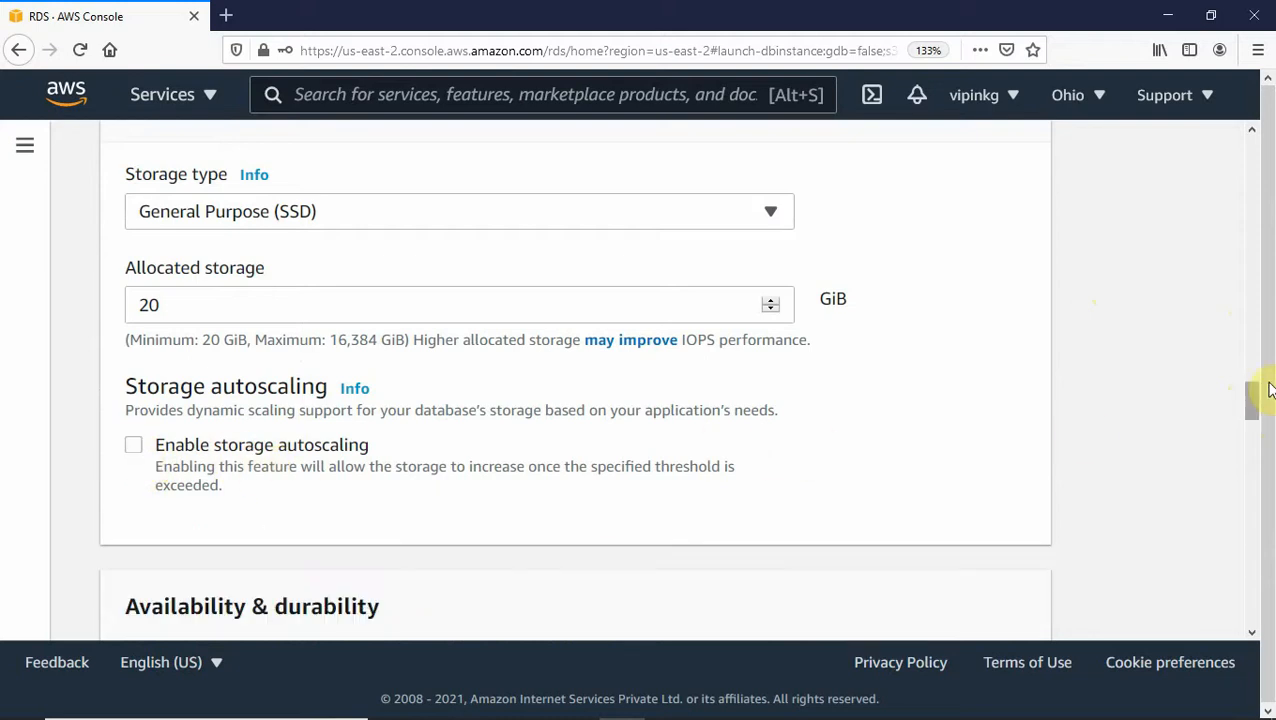
left_click_drag(1251, 404, 1240, 465)
- Select ourvpc as the VPC, which sets the subnet group to db-subnet
left_click(772, 337)
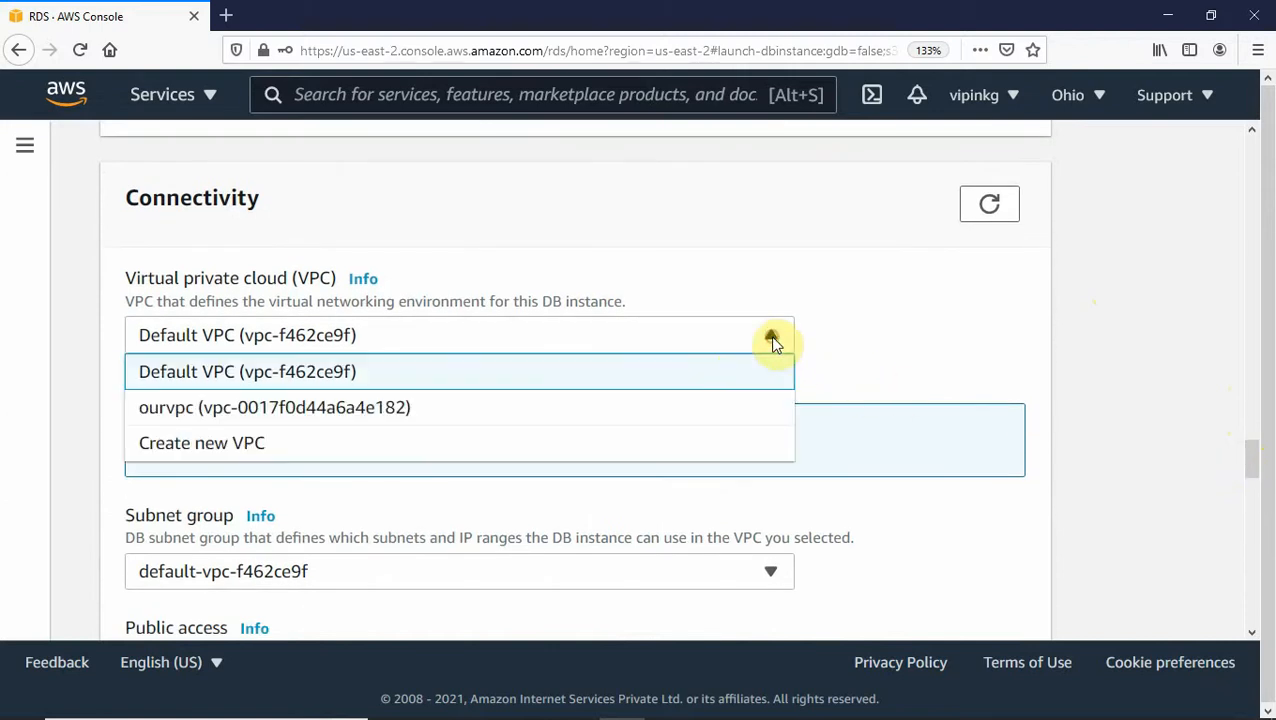
left_click(226, 408)
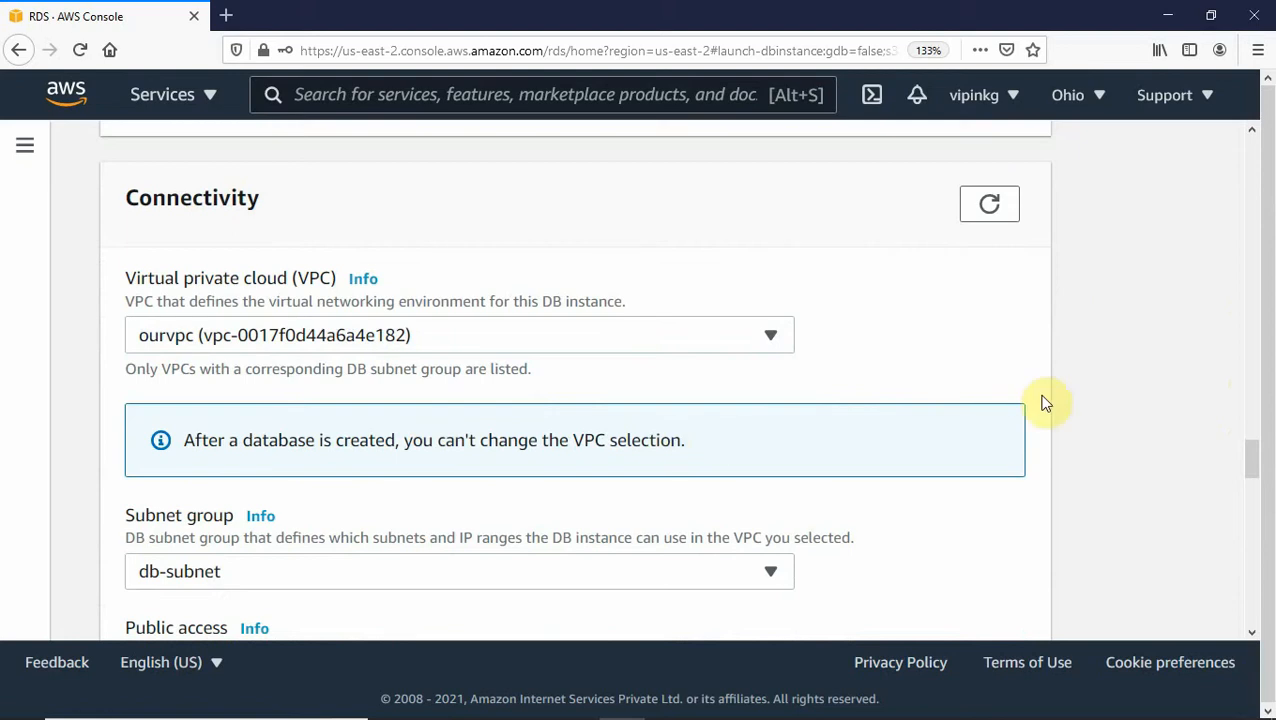
left_click_drag(1254, 457, 1254, 475)
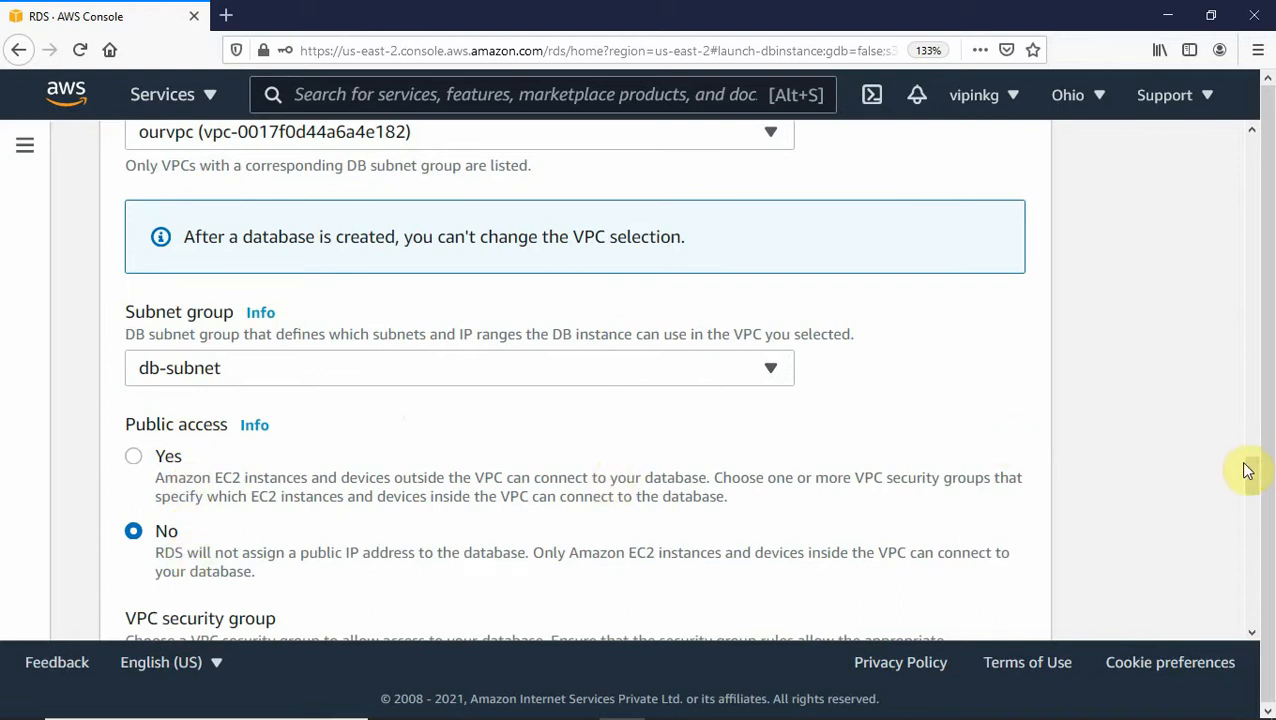
left_click_drag(1249, 473, 1247, 505)
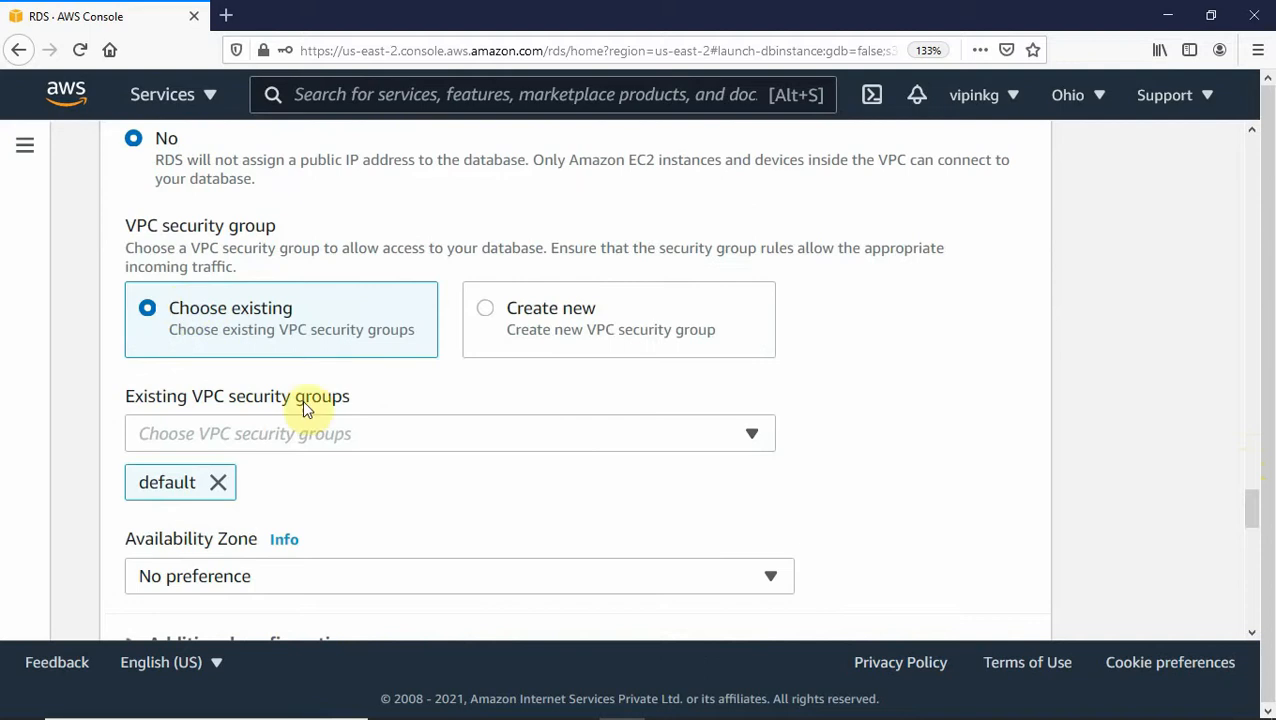
- Replace the default VPC security group with the existing db security group
left_click(219, 483)
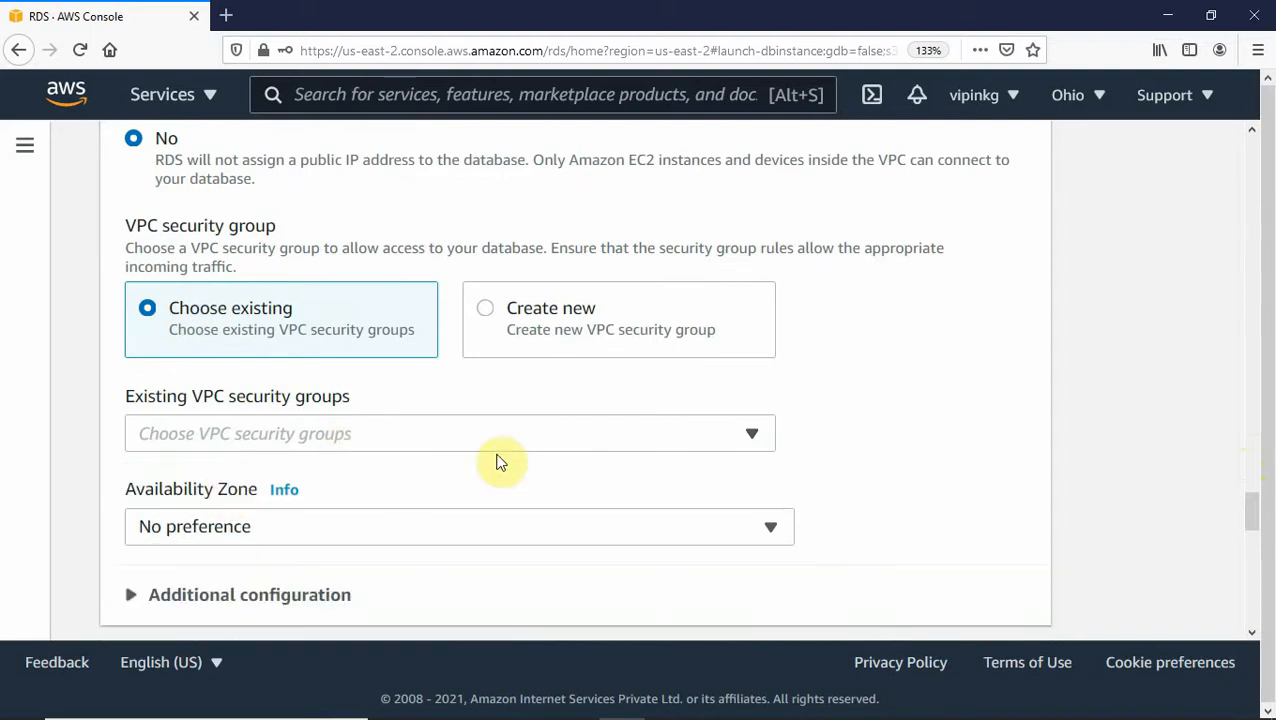
left_click(607, 437)
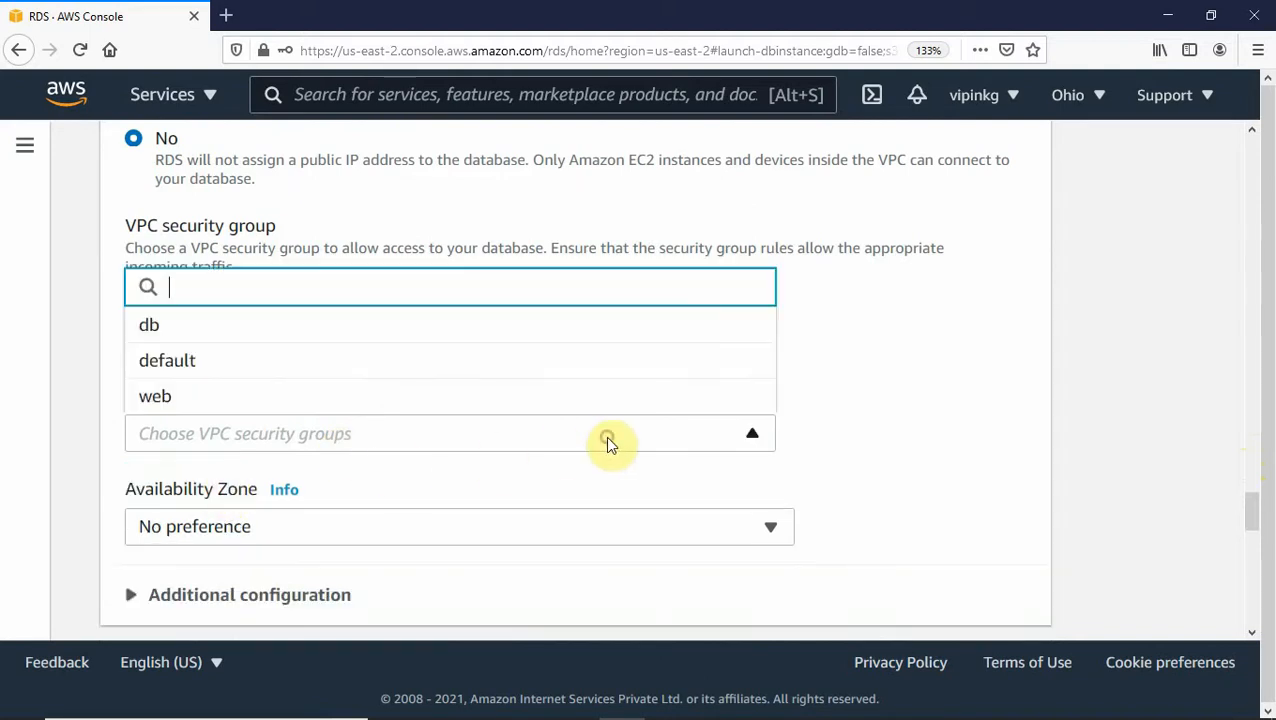
left_click(155, 328)
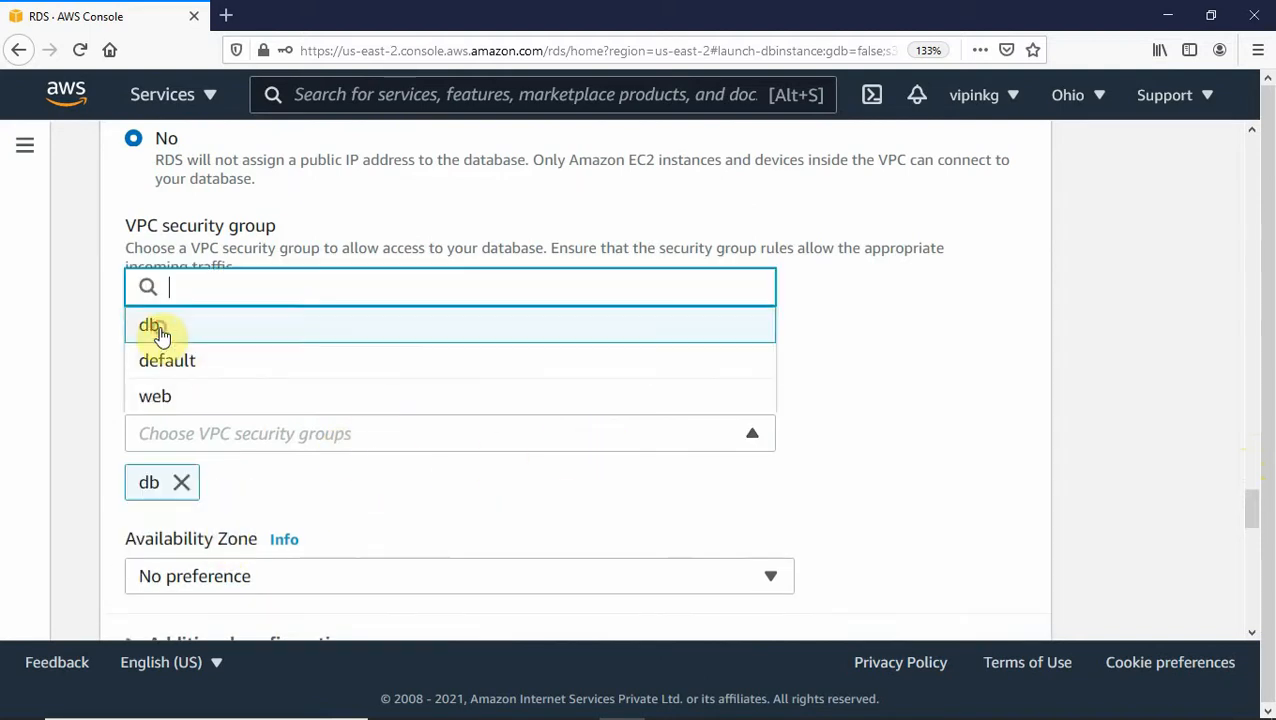
left_click(815, 437)
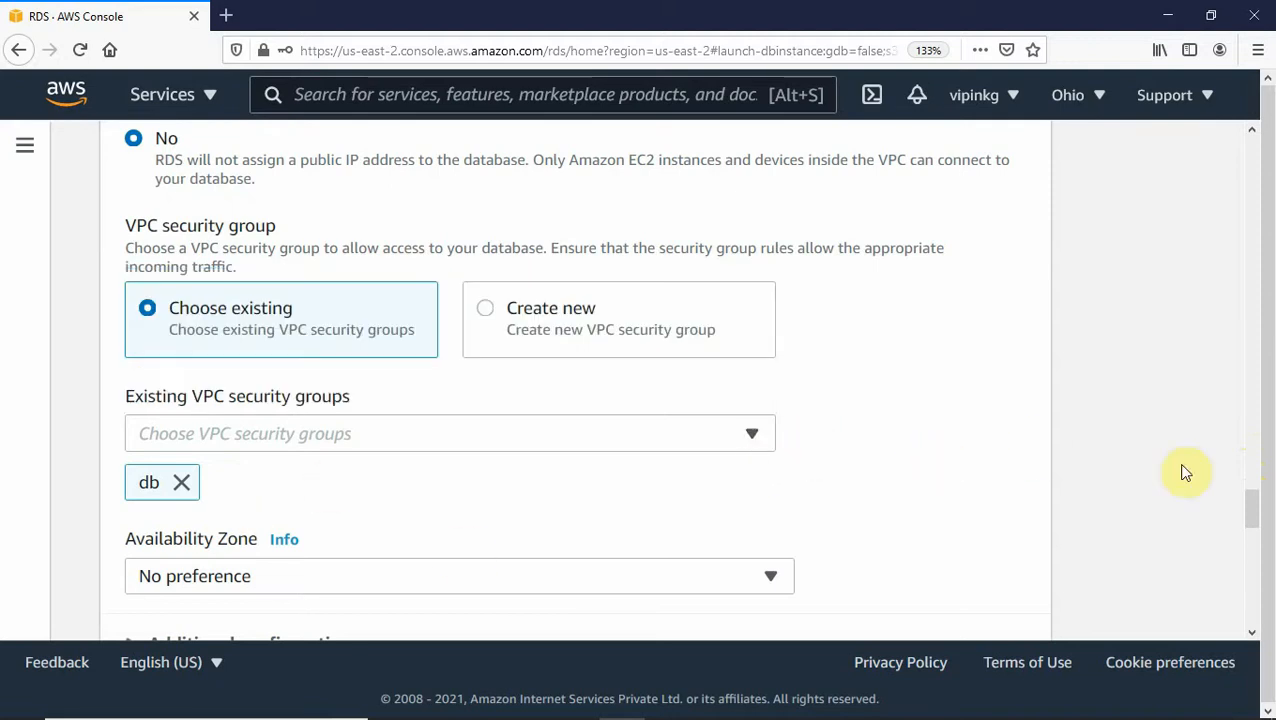
left_click_drag(1249, 514, 1246, 524)
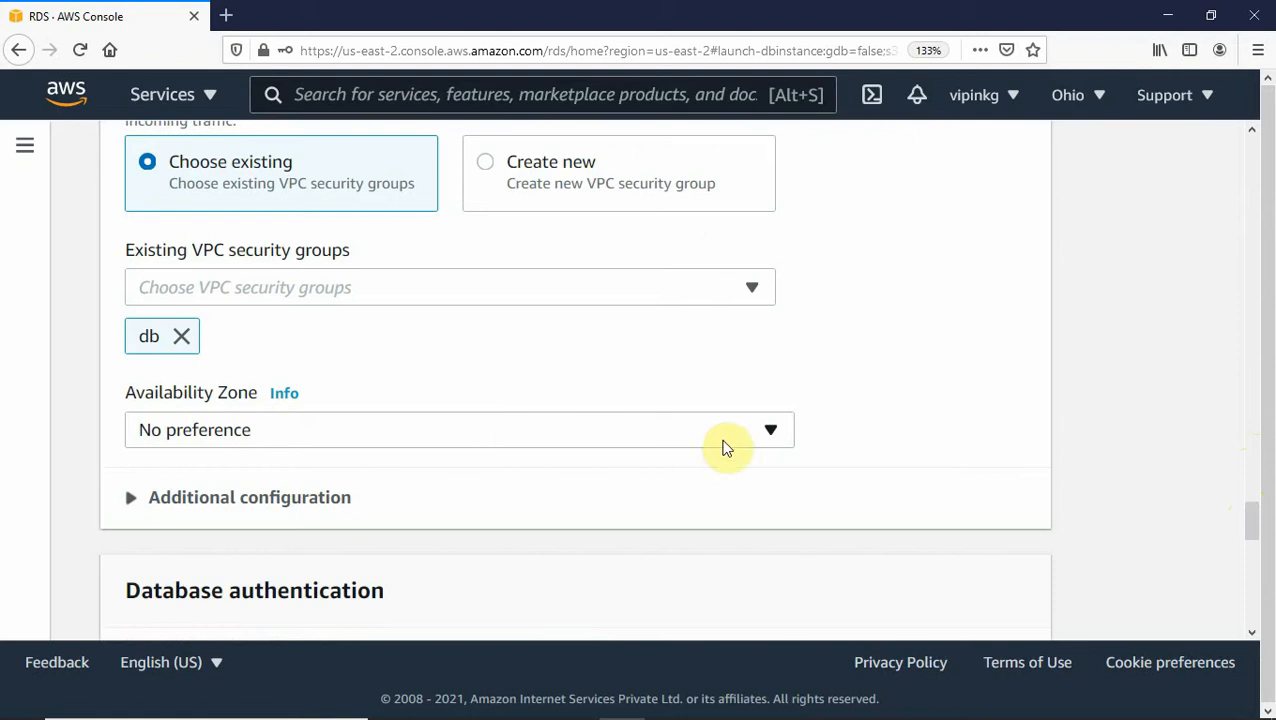
- Place the instance in availability zone us-east-2a and confirm the database port is 3306
left_click(766, 432)
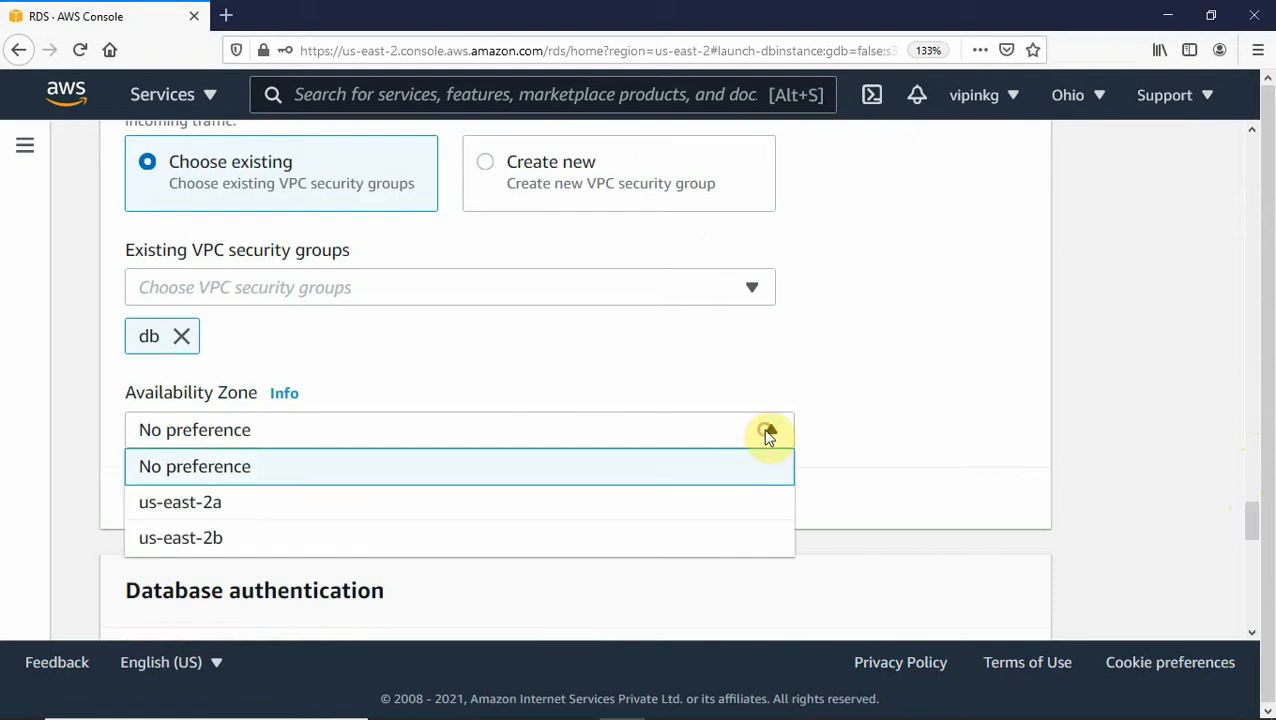
left_click(205, 506)
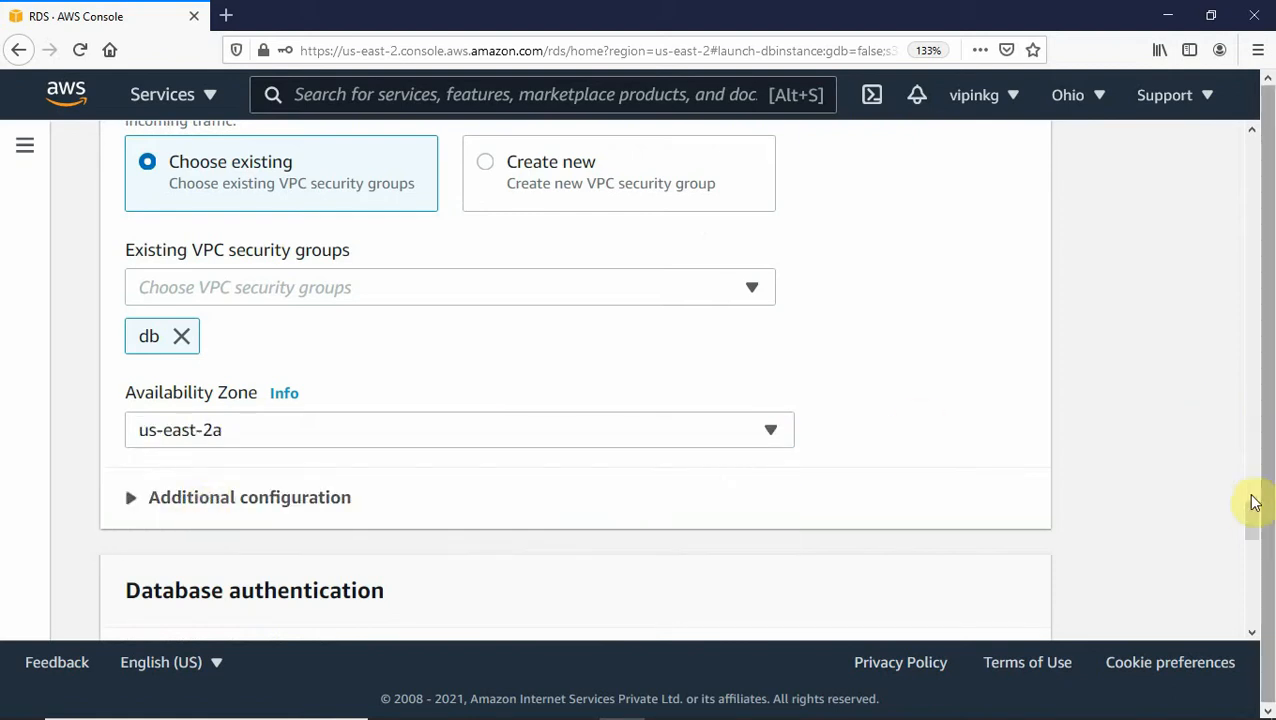
left_click_drag(1253, 518, 1252, 541)
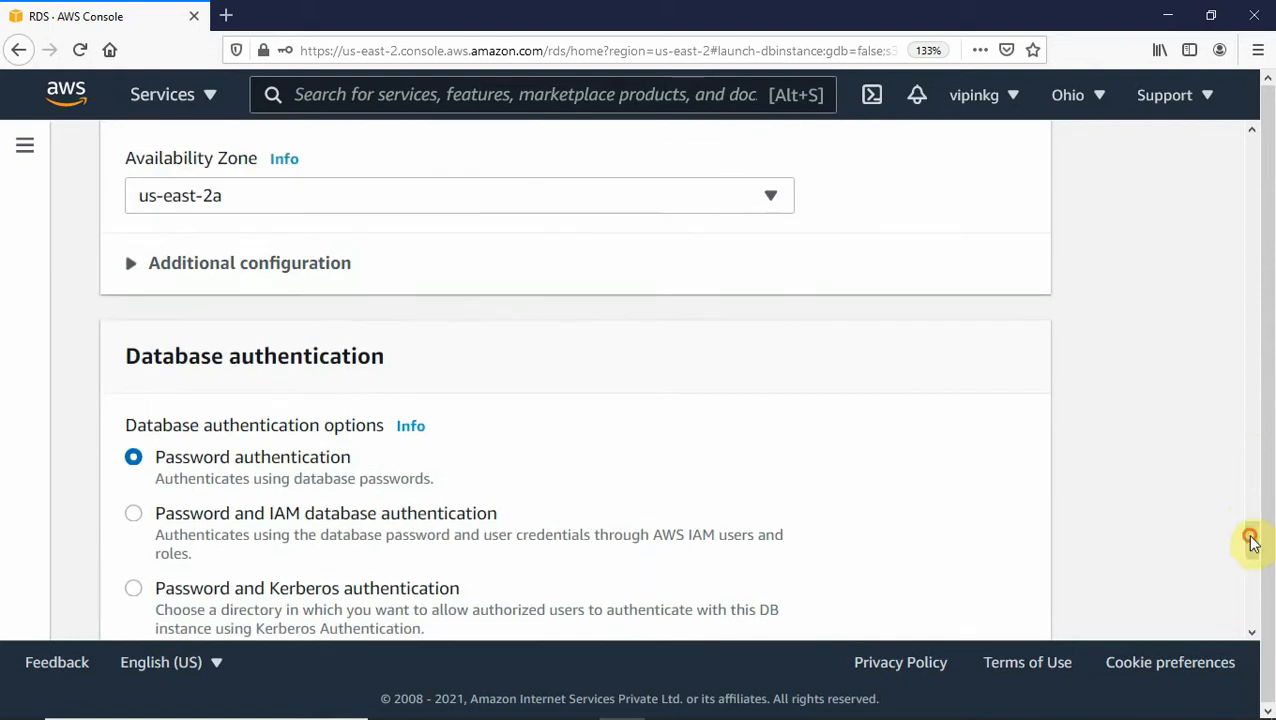
left_click(134, 264)
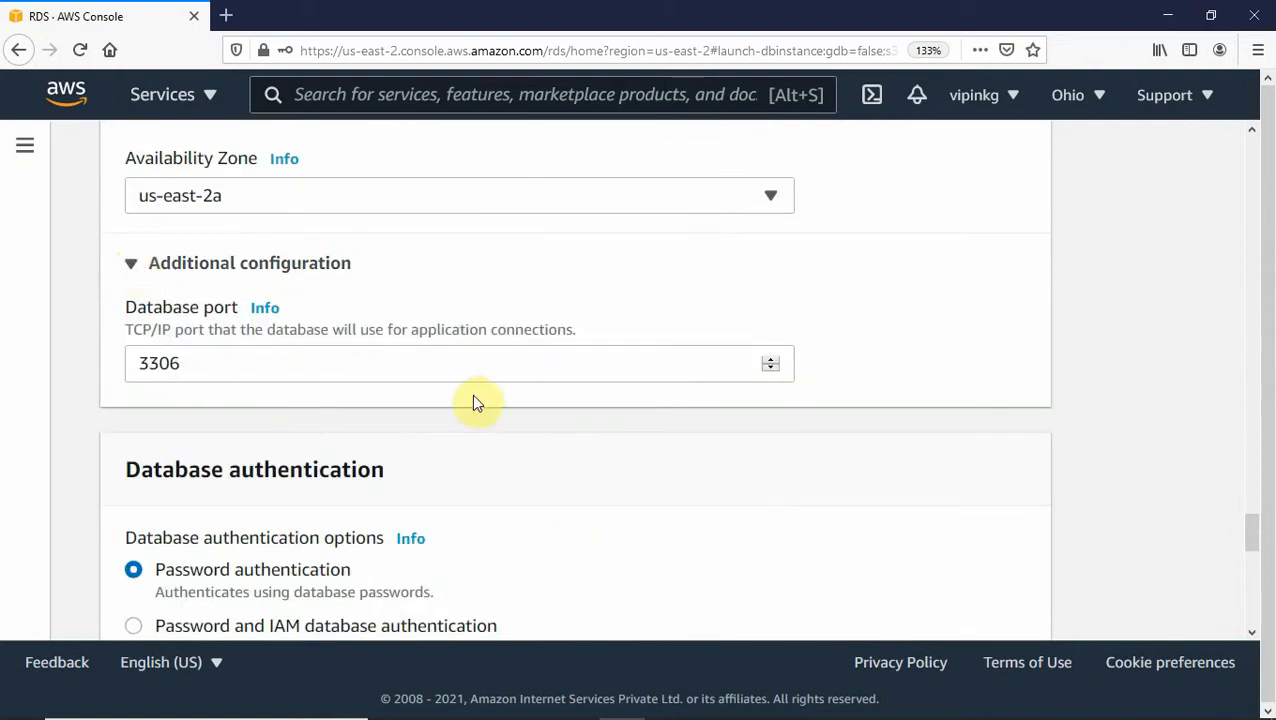
left_click_drag(1253, 531, 1255, 588)
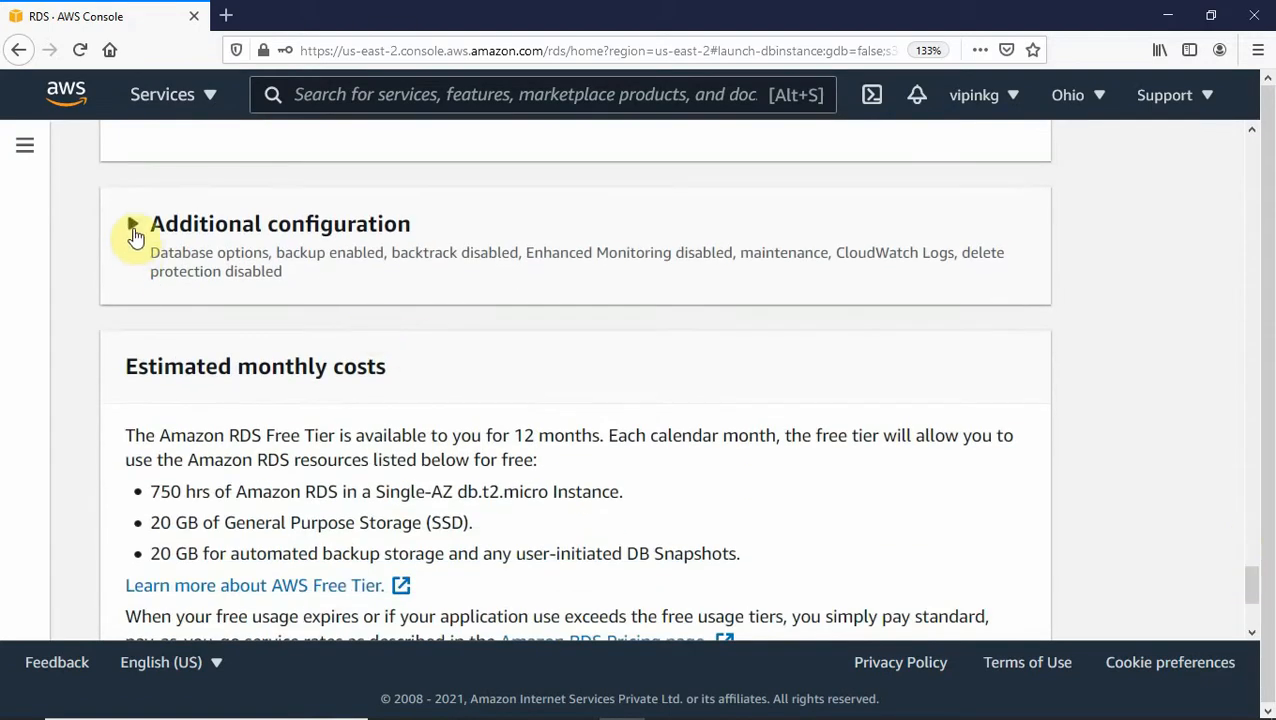
- Enter 'employee' as the initial database name and disable automatic backups
left_click(133, 226)
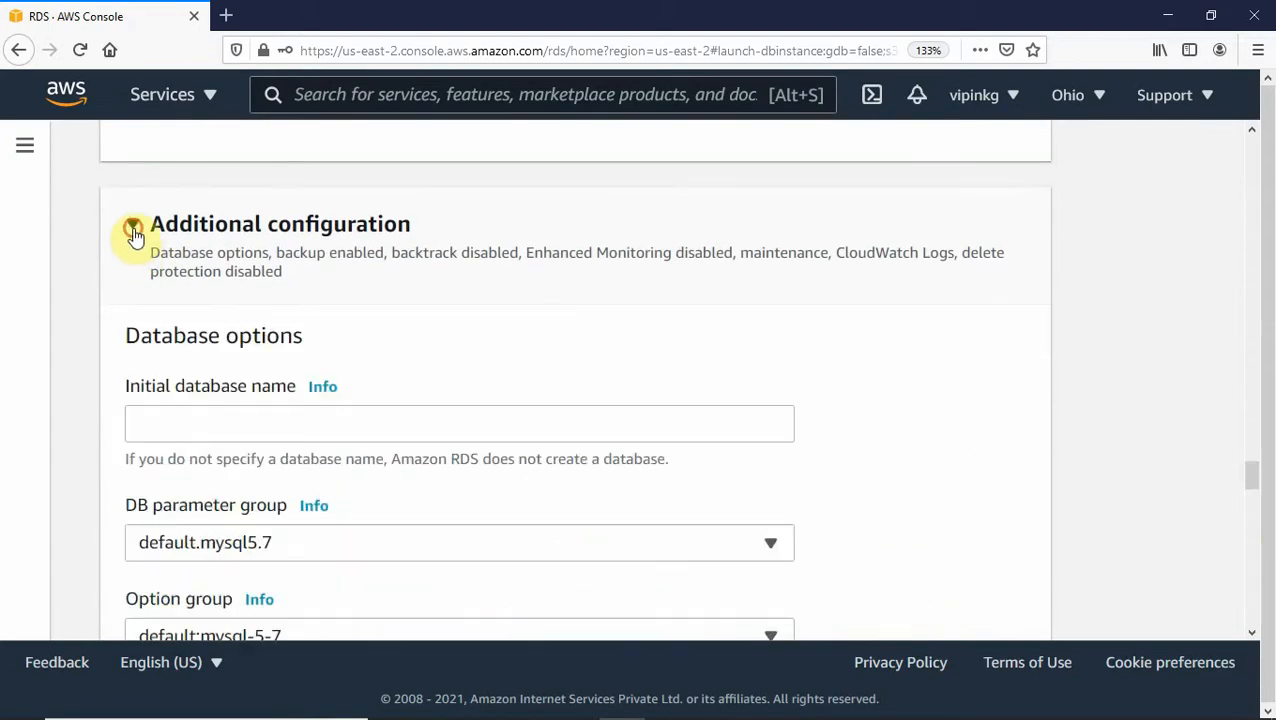
left_click(244, 420)
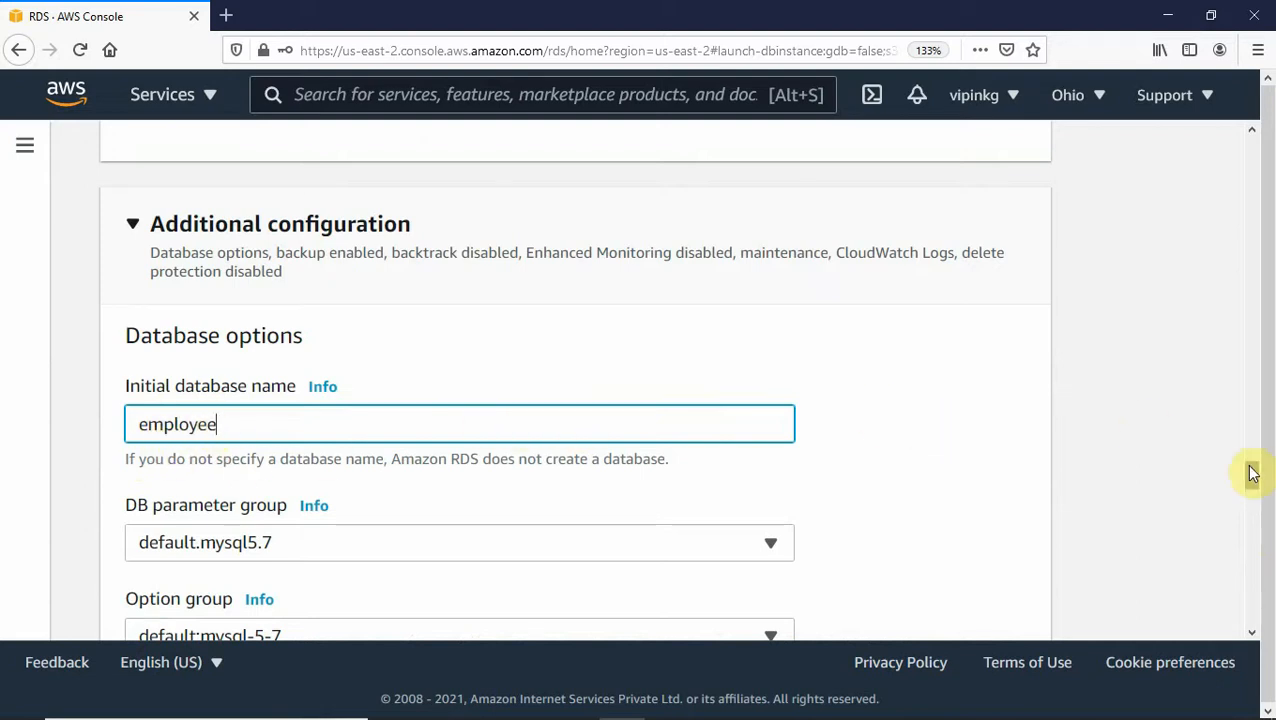
left_click_drag(1251, 473, 1250, 498)
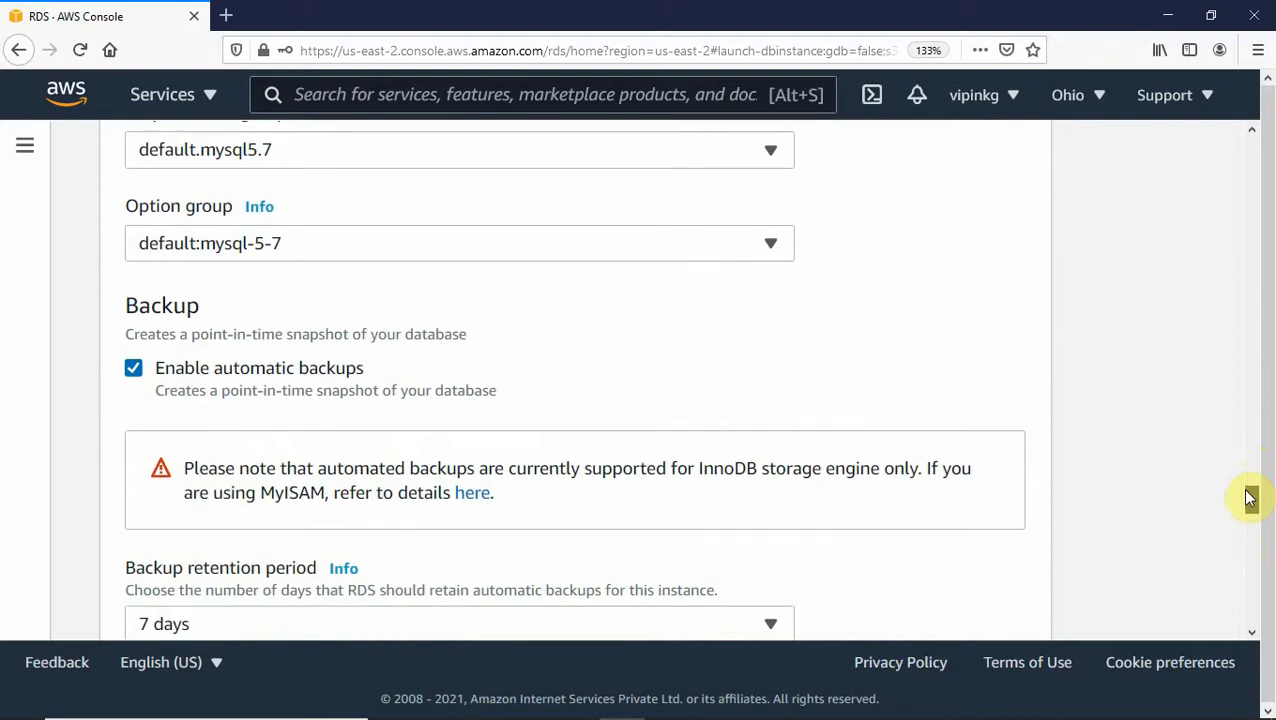
left_click(133, 370)
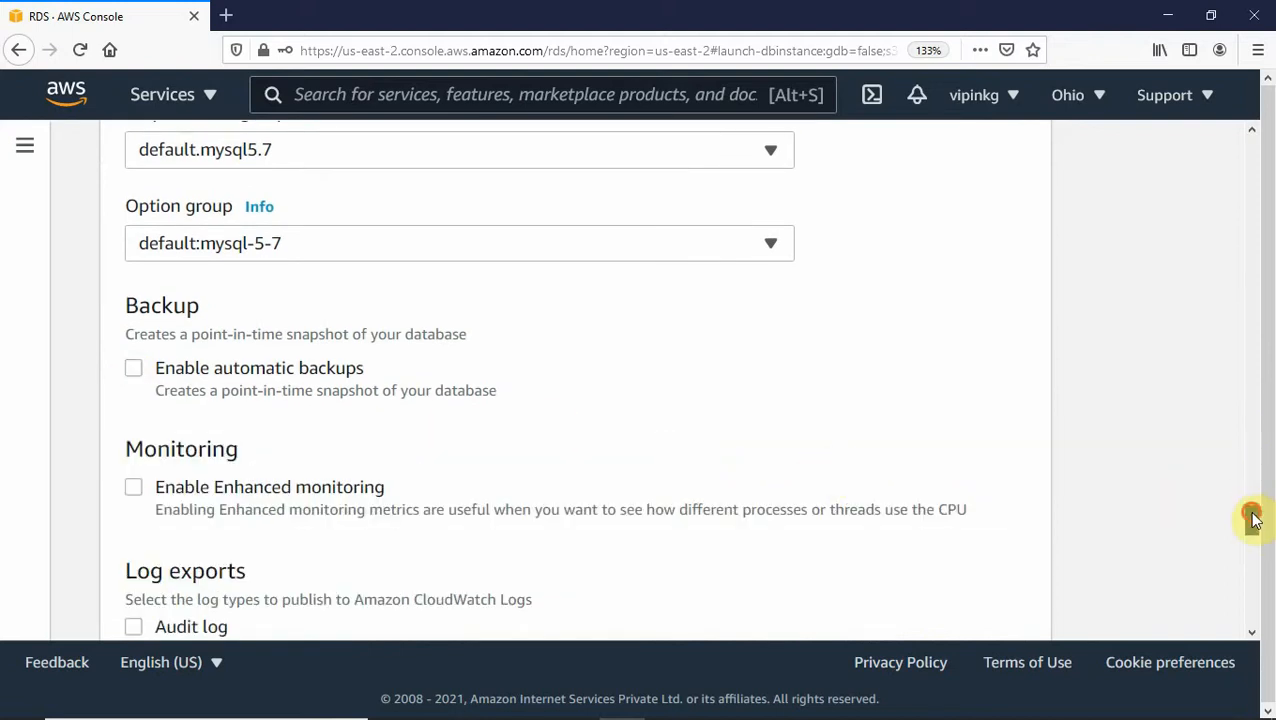
left_click_drag(1253, 520, 1253, 587)
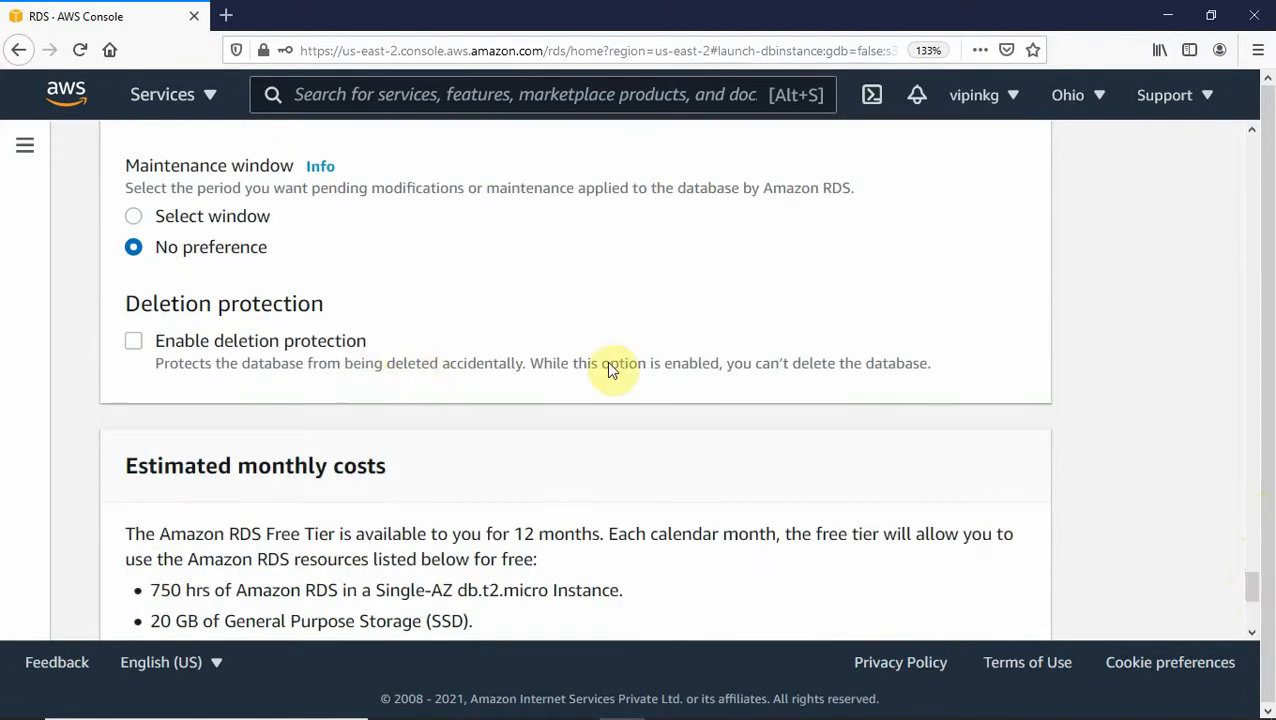
- Submit the free-tier MySQL ourdb configuration with Create database
left_click_drag(1253, 595, 1265, 649)
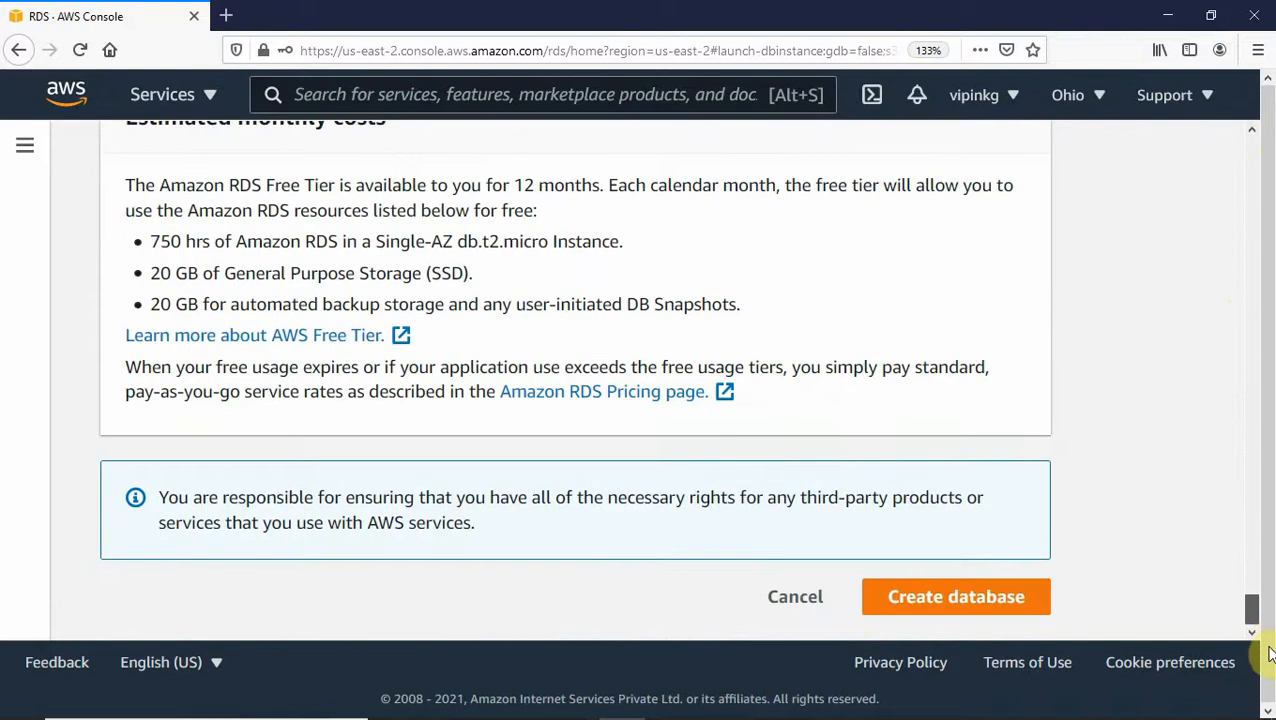
left_click(970, 608)
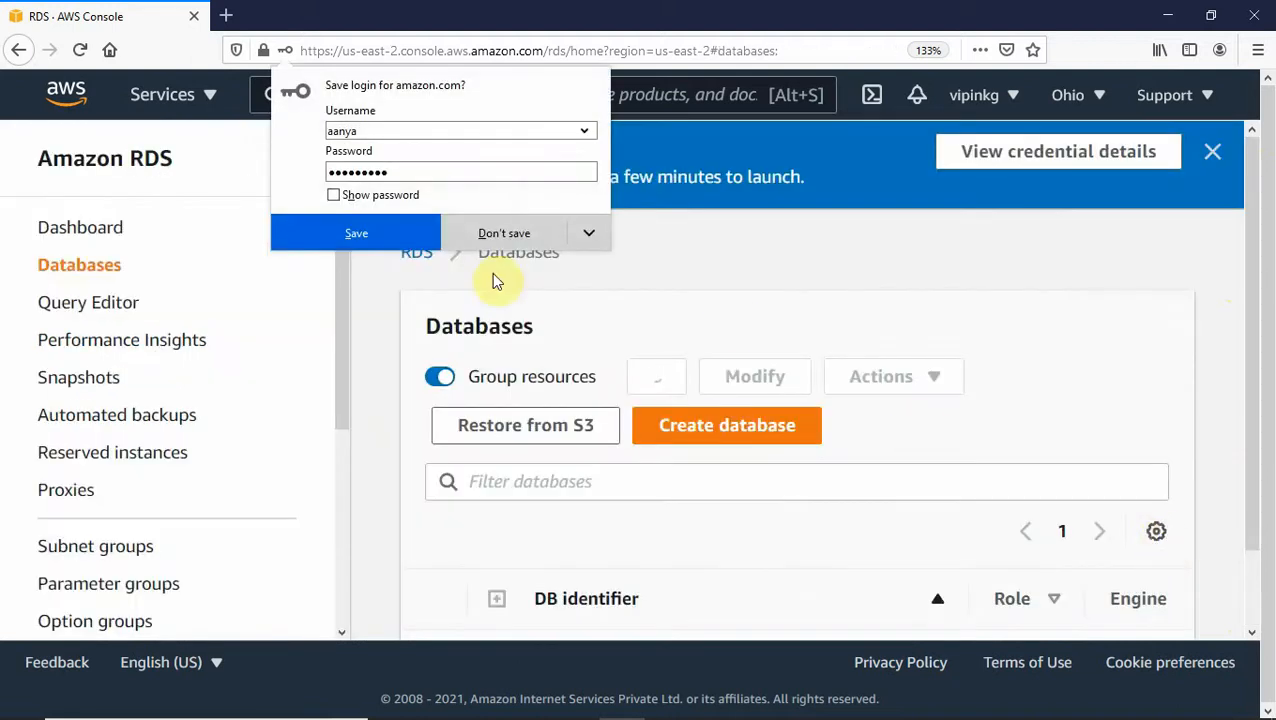
- Decline Firefox's save-login prompt, hide the RDS panel, and open the ourdb database's details
left_click(485, 238)
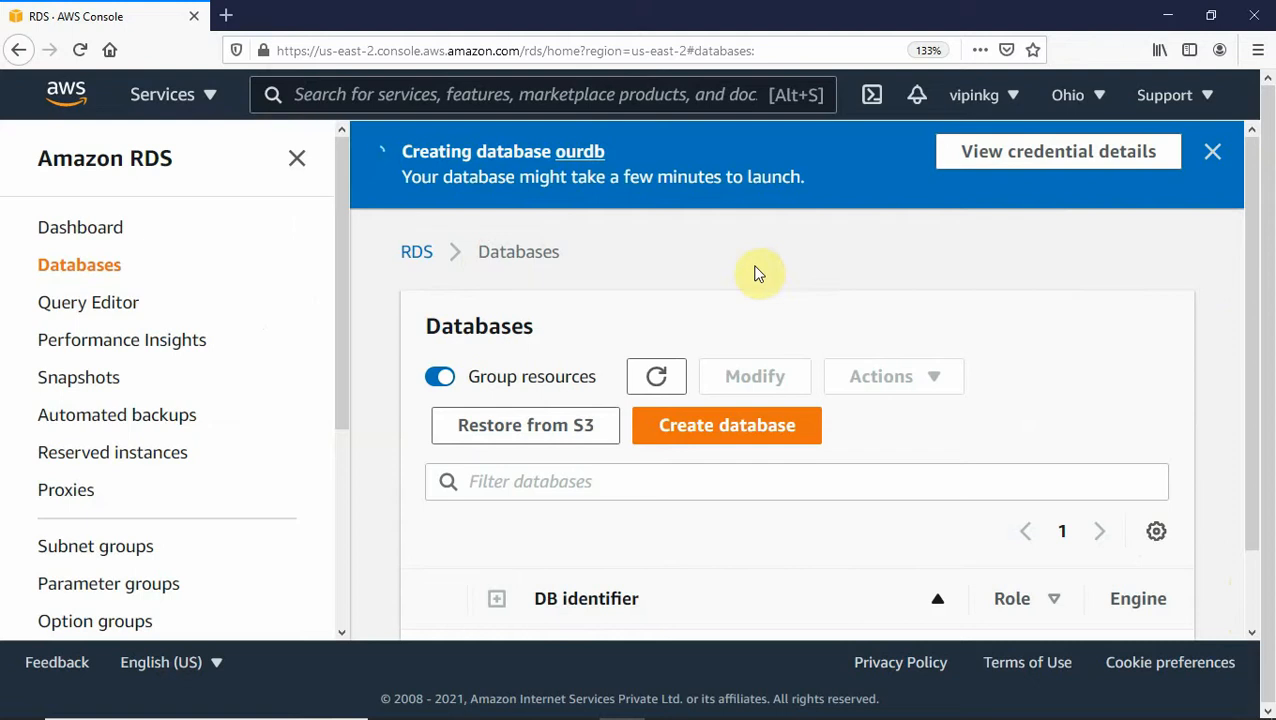
left_click(297, 158)
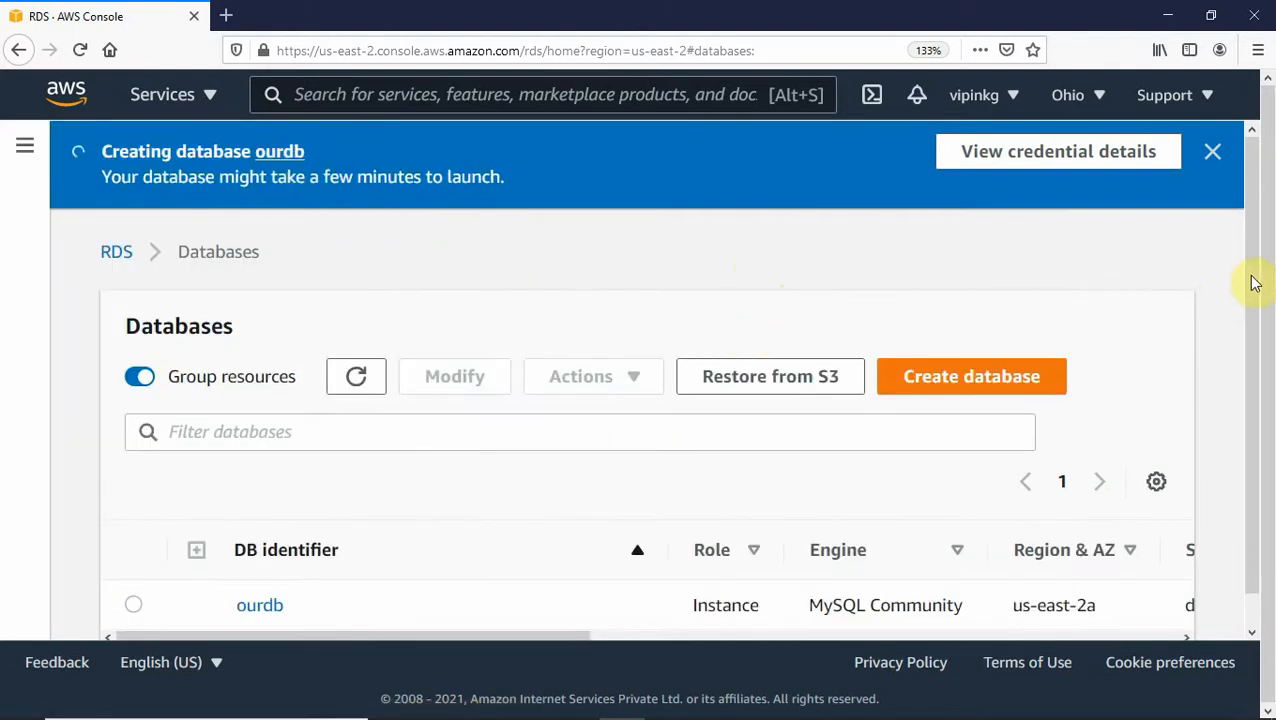
left_click_drag(1253, 290, 1263, 449)
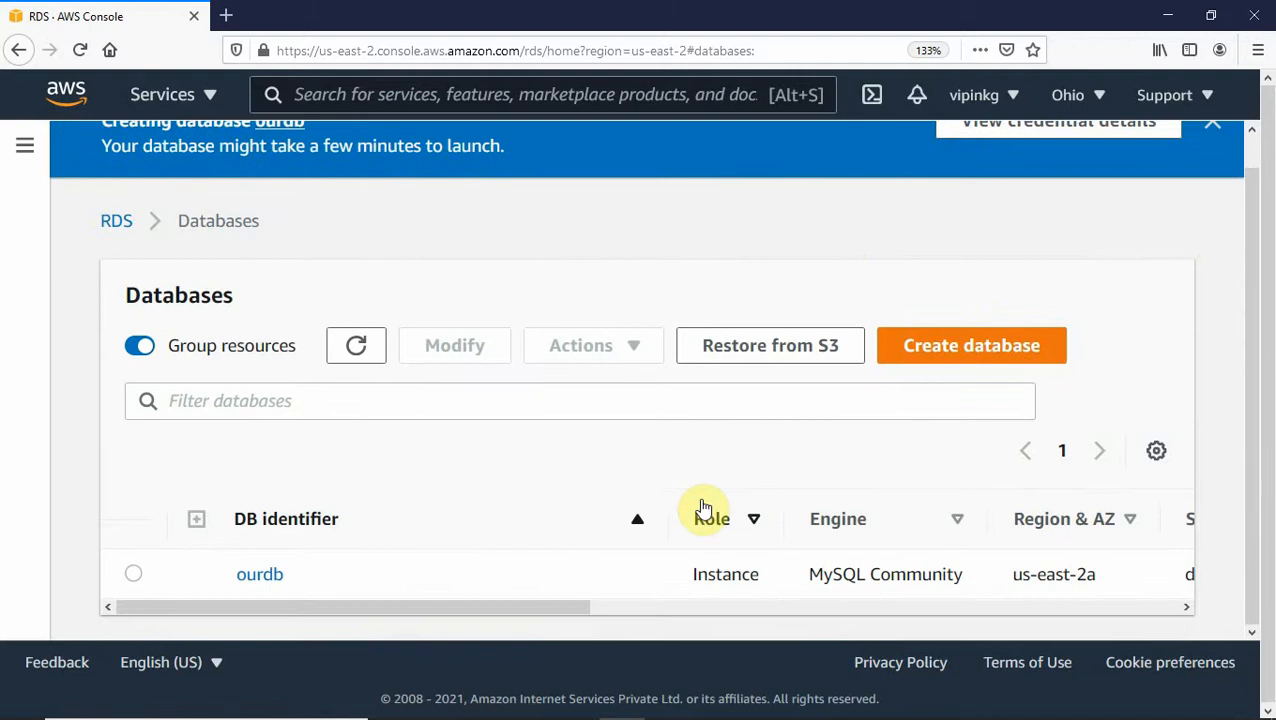
left_click(262, 575)
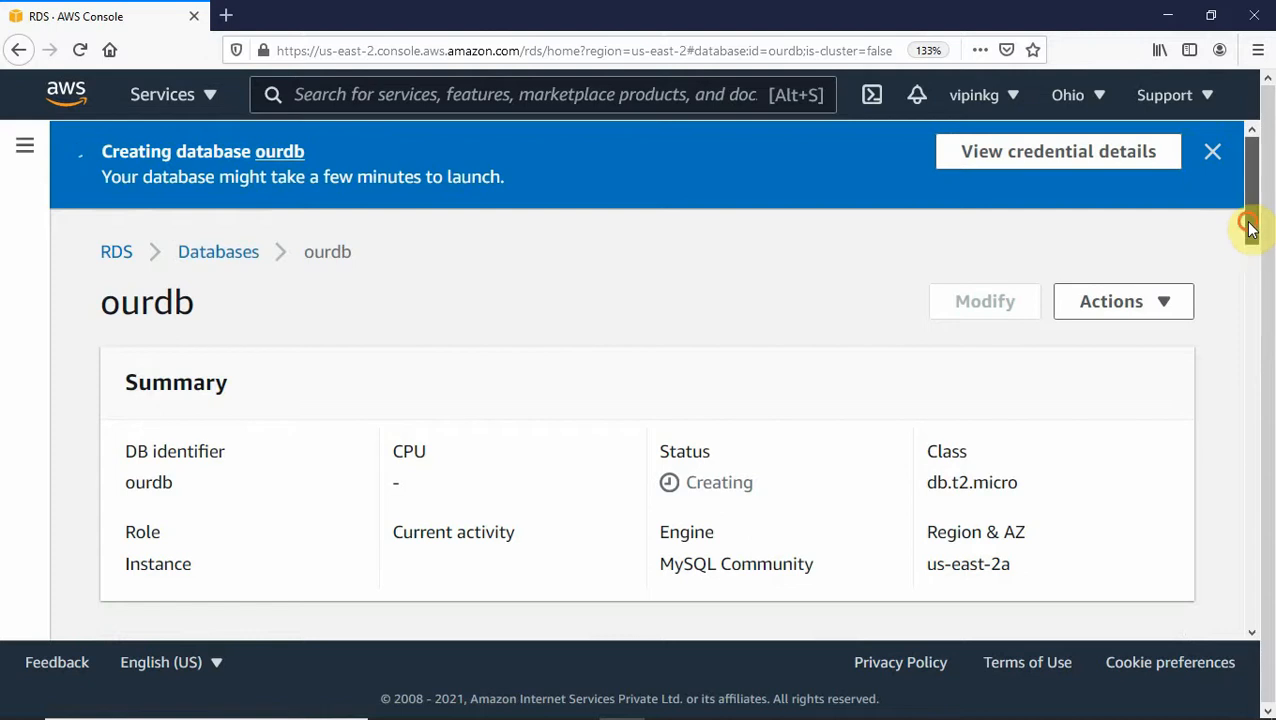
- Check ourdb's Connectivity & security: us-east-2a, ourvpc, security group db, no endpoint yet
left_click_drag(1247, 228, 1267, 356)
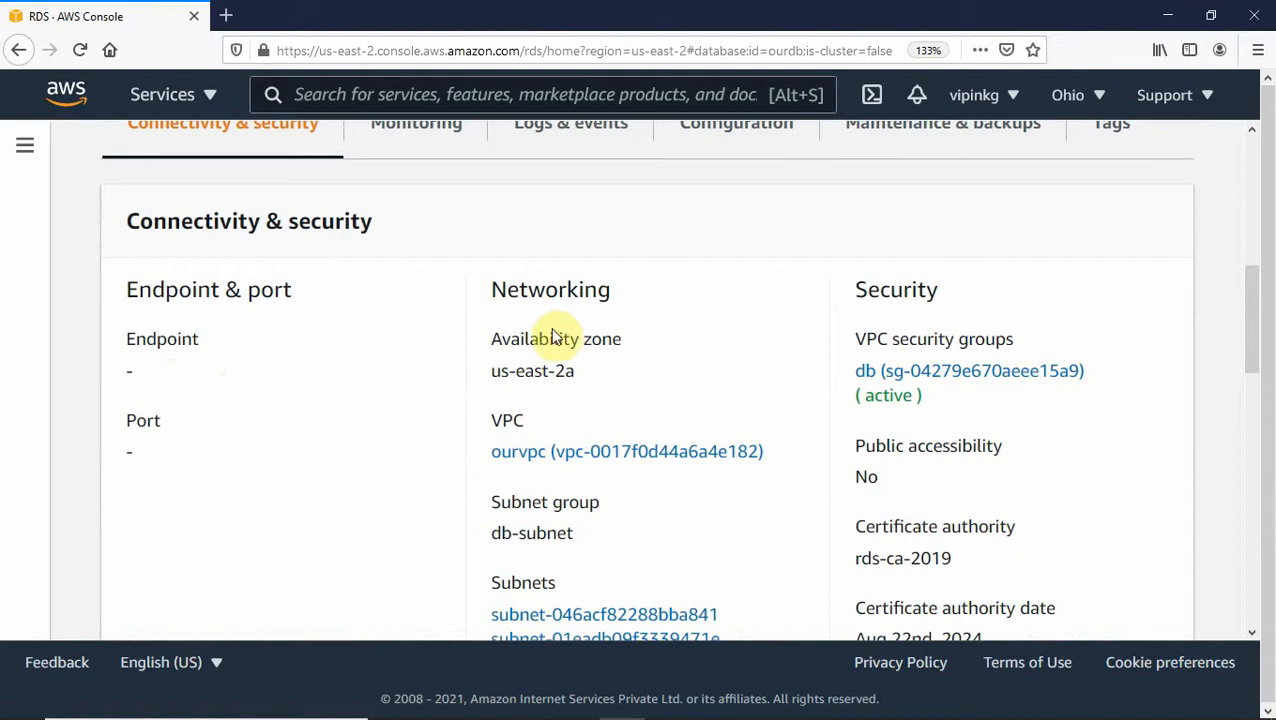
left_click_drag(1256, 370, 1244, 229)
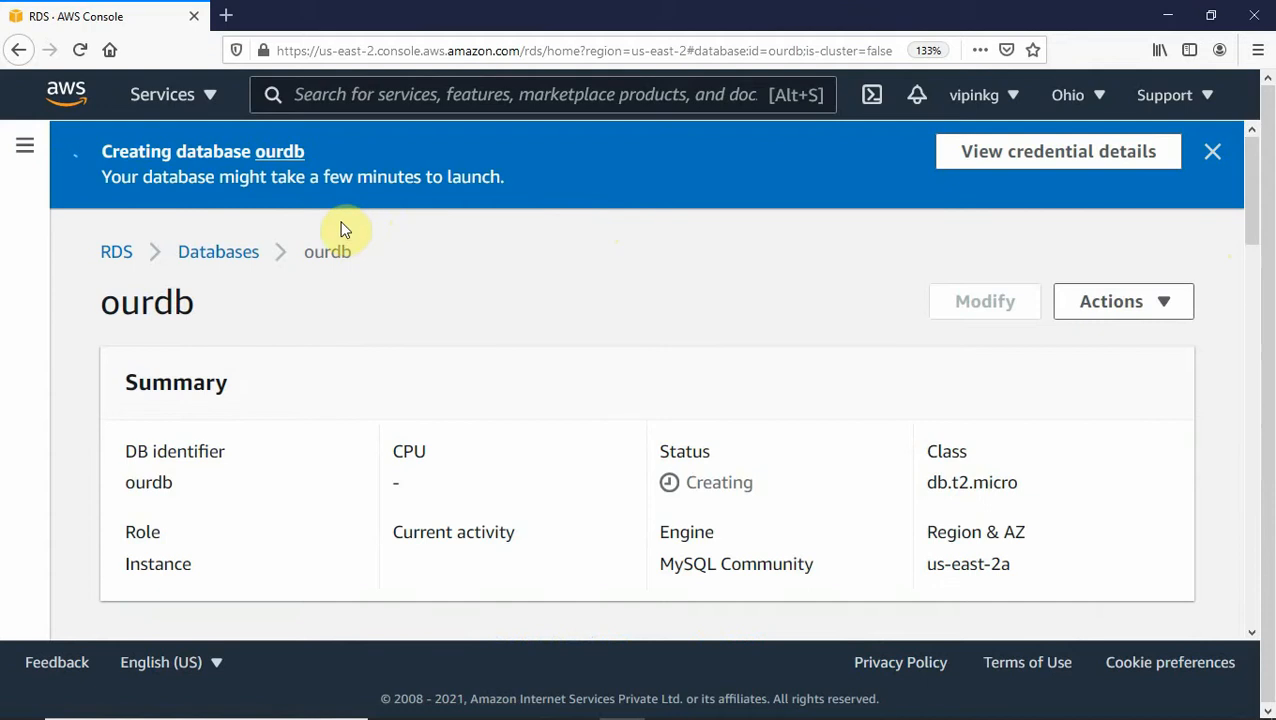
mouse_move(1256, 205)
left_mouse_down()
mouse_move(1245, 265)
mouse_move(1231, 203)
left_mouse_up()
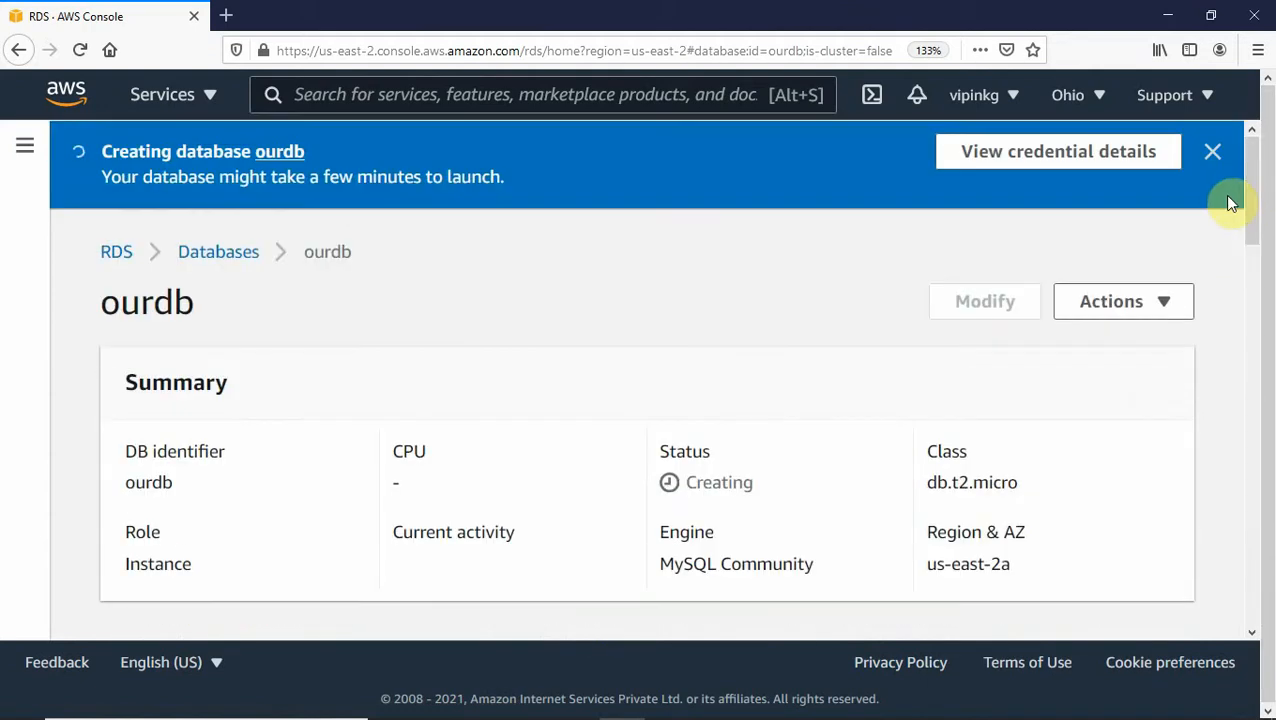
key("alt+Tab")
key("alt+Tab")
key("alt+Tab")
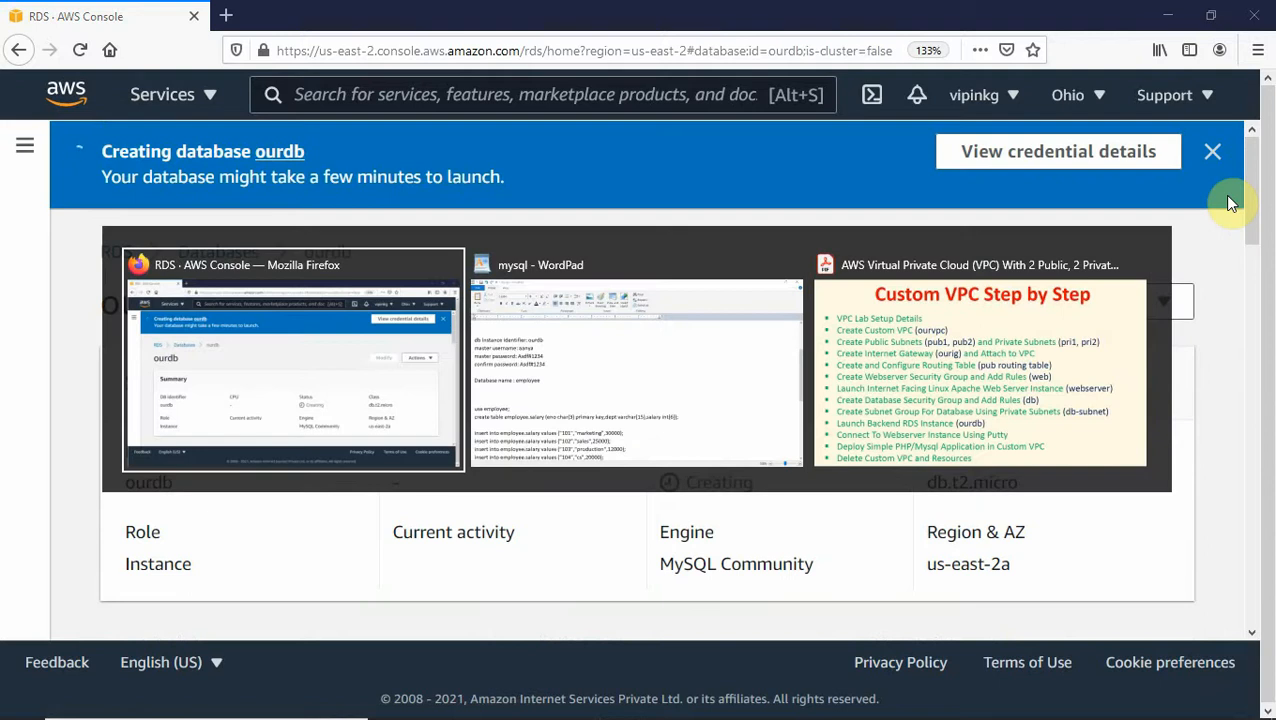
- Switch to the Custom VPC Step by Step overview image window
key("alt+Tab")
key("alt+Tab")
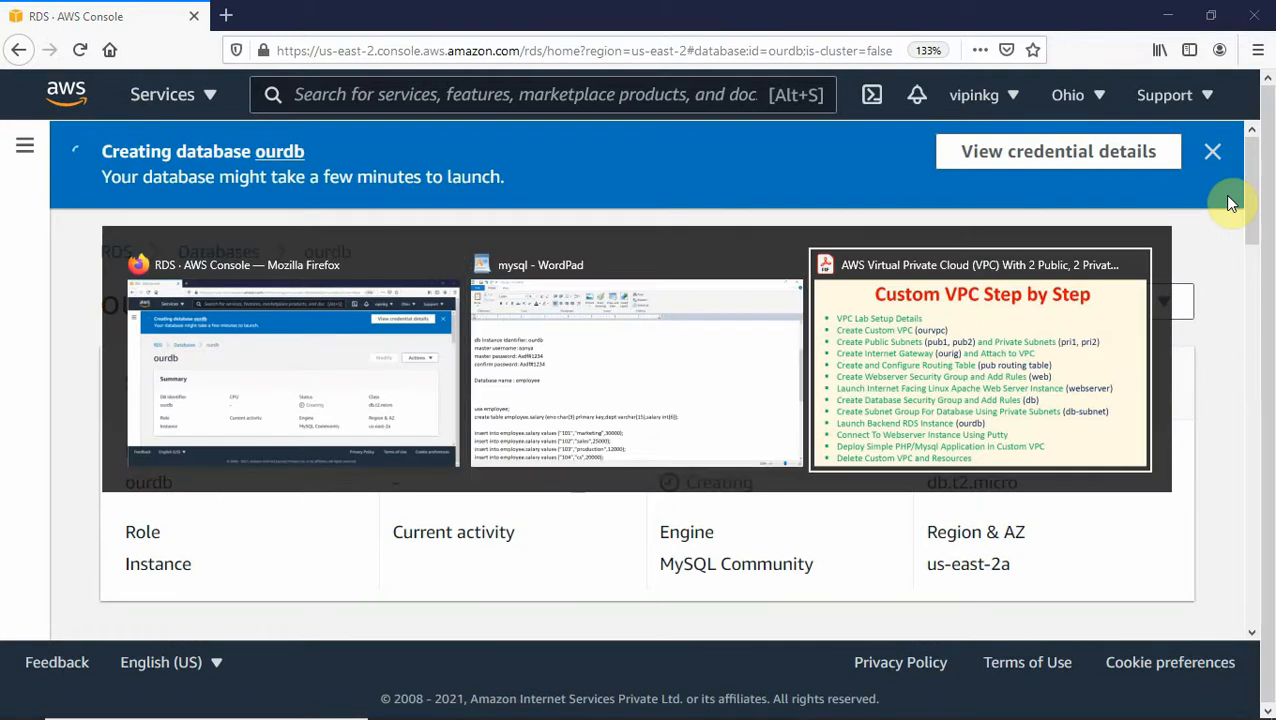